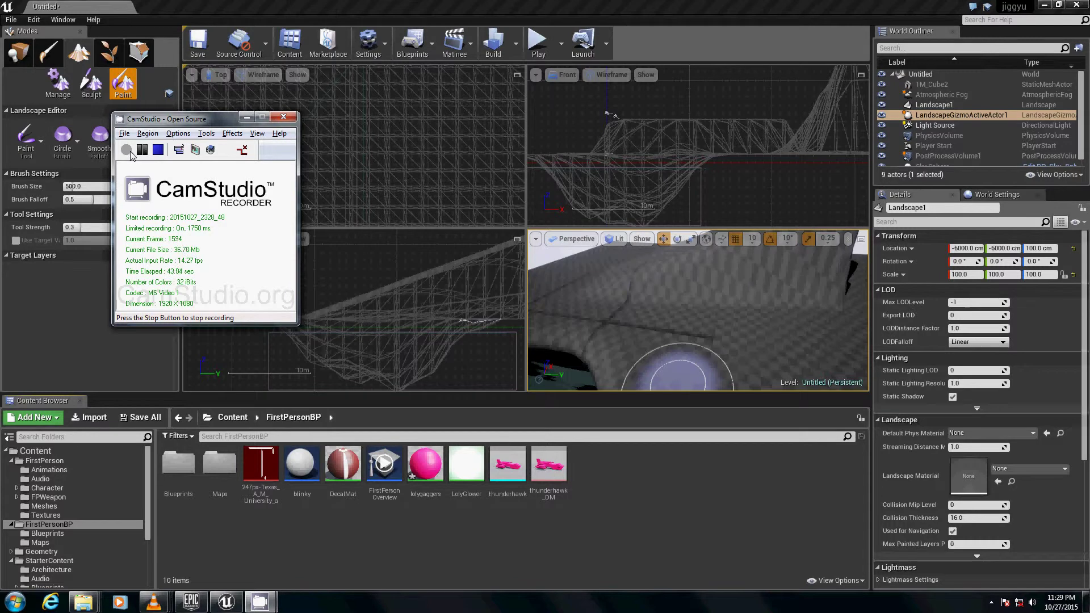
Leave landscape editing for placement mode and create a material named AirFreshener in the FirstPersonBP folder
{"action": "left_click", "coordinate": [480, 5]}
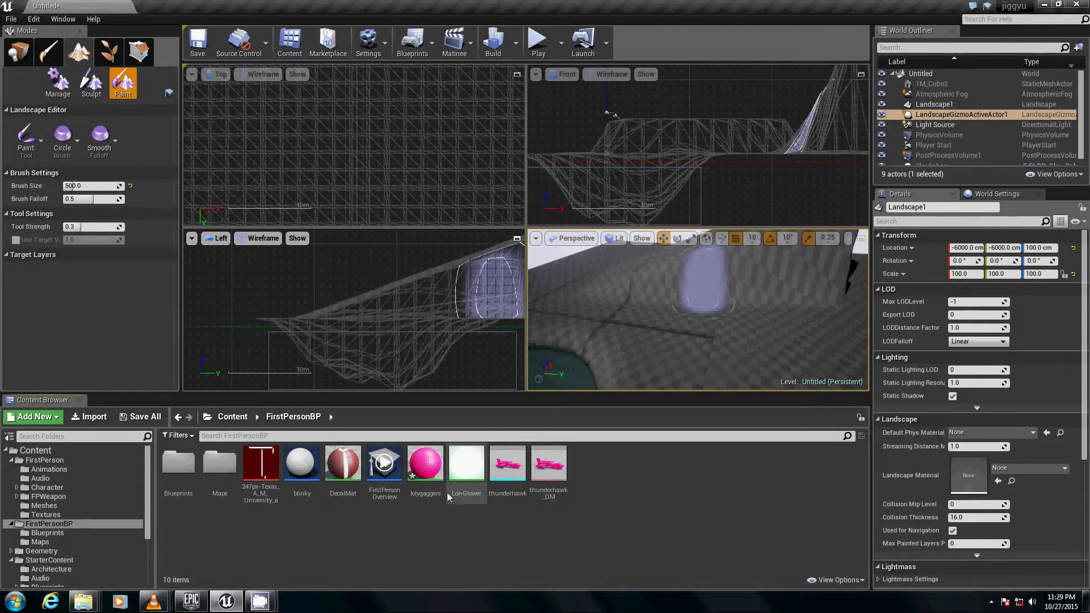
{"action": "left_click", "coordinate": [18, 52]}
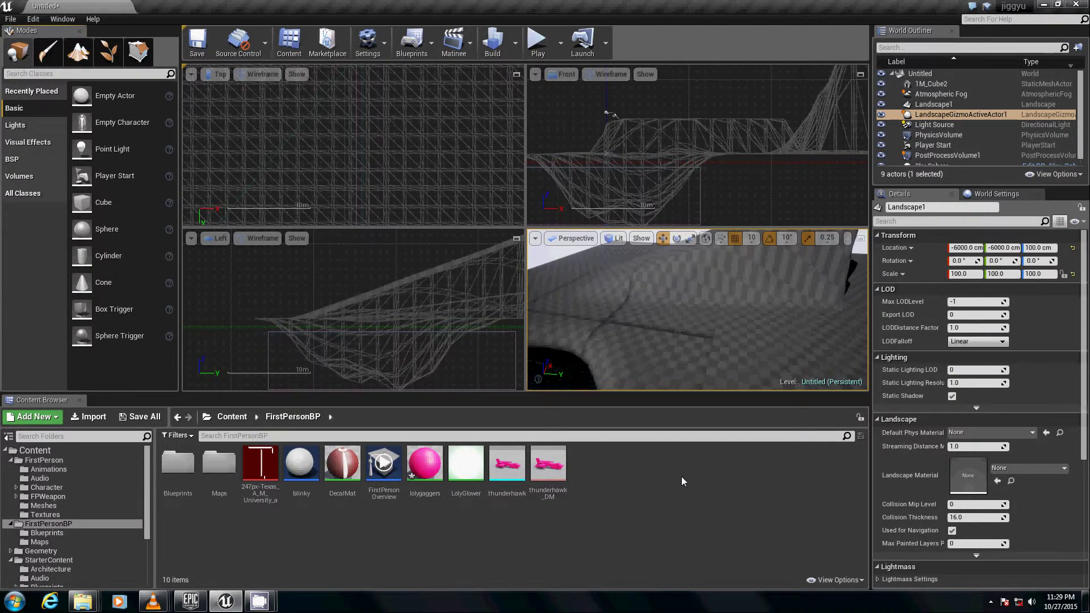
{"action": "right_click", "coordinate": [606, 478]}
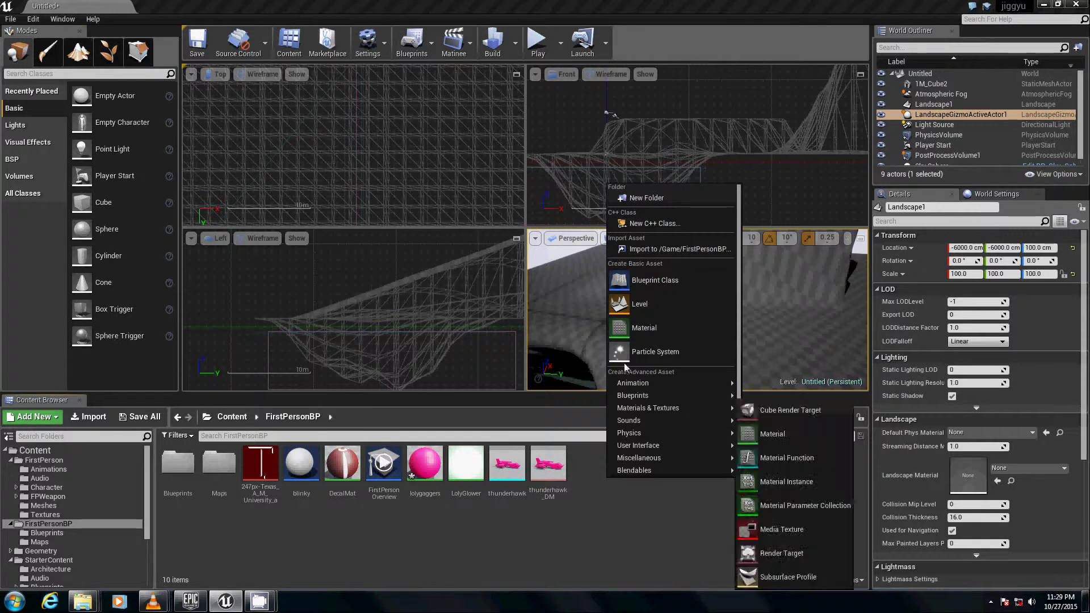
{"action": "left_click", "coordinate": [648, 327]}
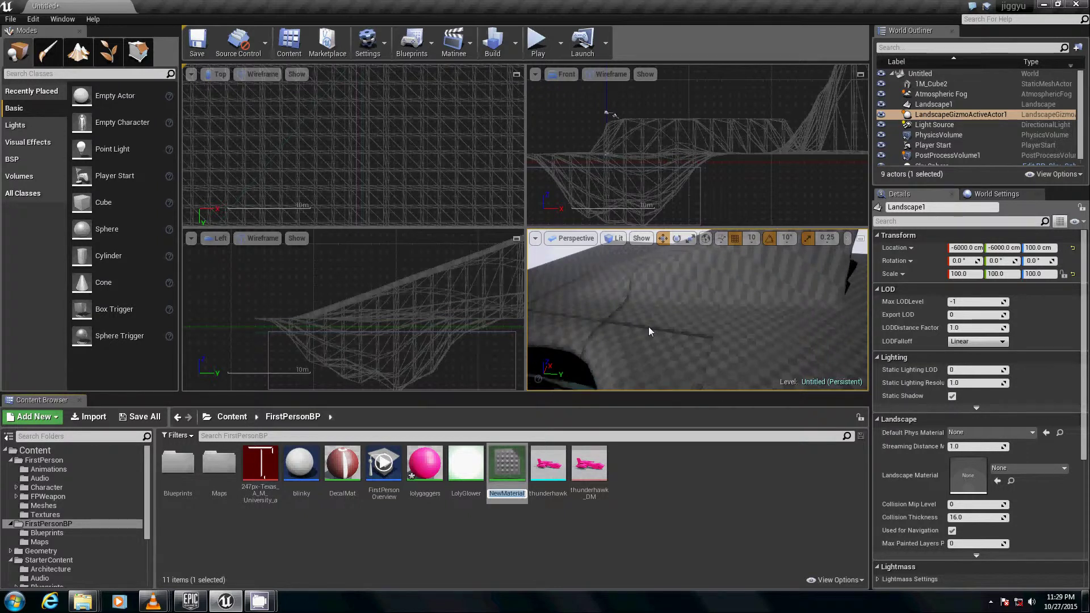
{"action": "type", "text": "Ai"}
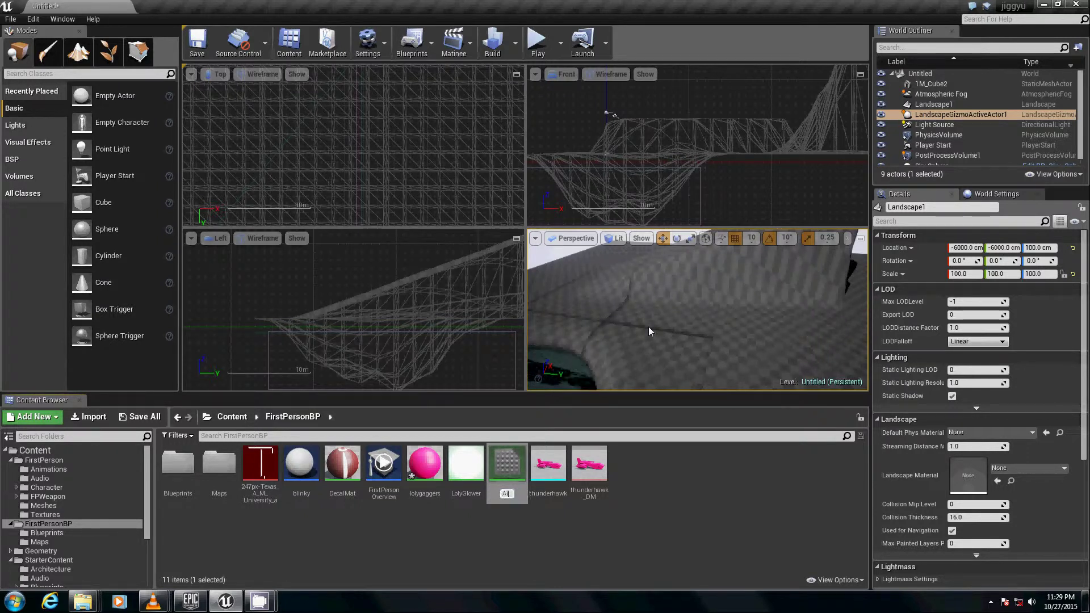
{"action": "type", "text": "rFreshener"}
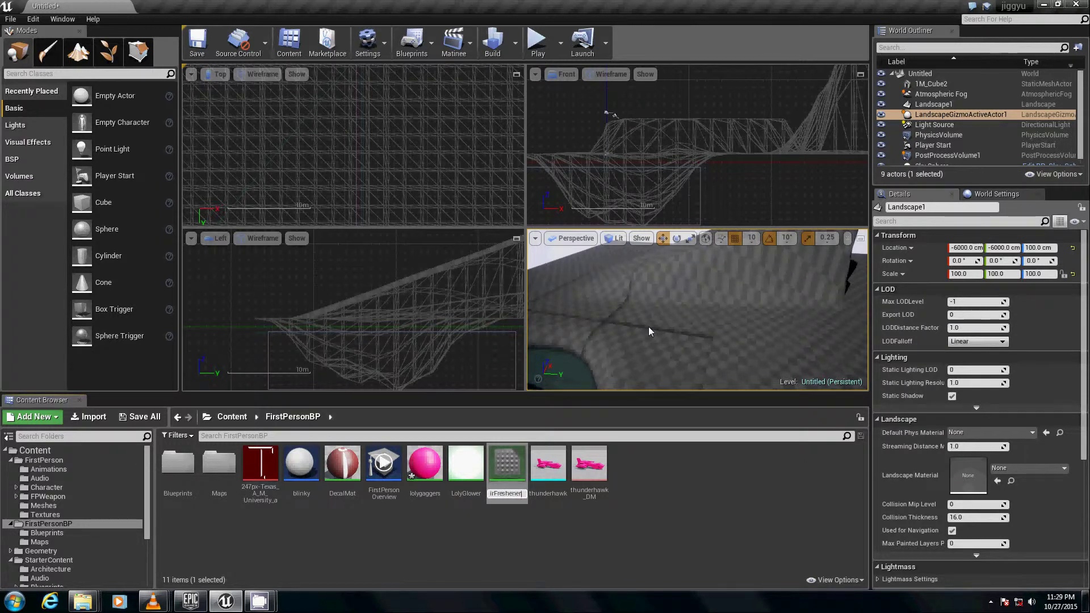
{"action": "key", "text": "Return"}
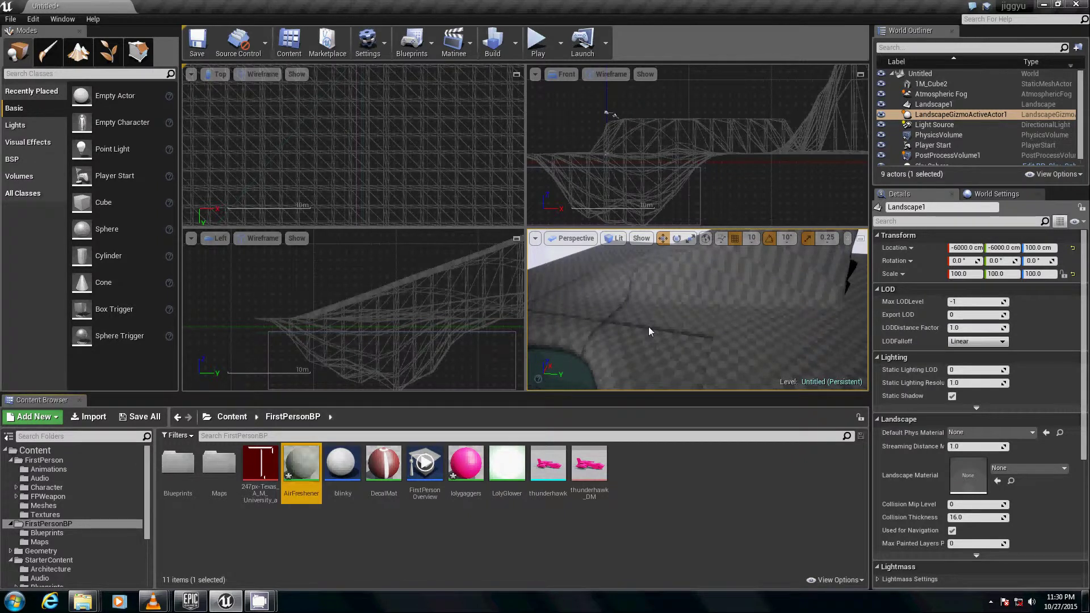
Open the AirFreshener material for editing and add a LandscapeLayerBlend node to its graph
{"action": "double_click", "coordinate": [306, 465]}
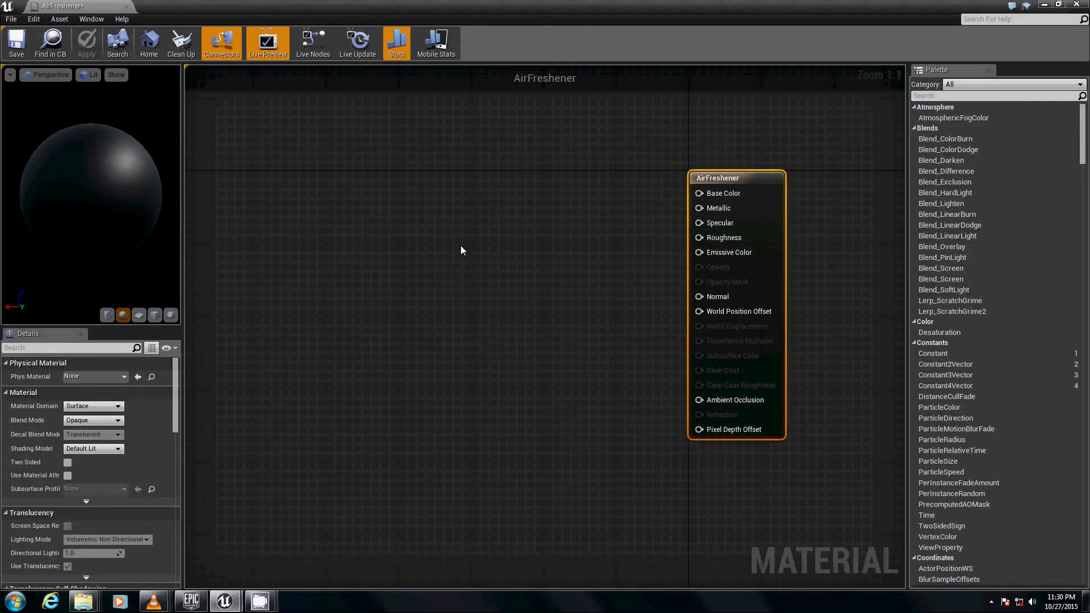
{"action": "right_click", "coordinate": [452, 218]}
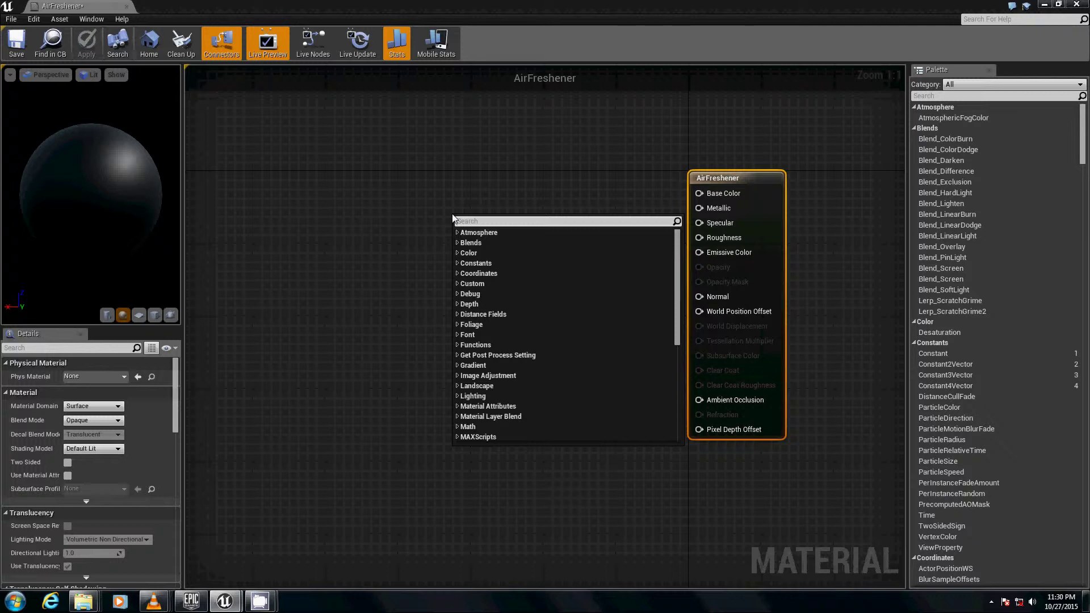
{"action": "type", "text": "land"}
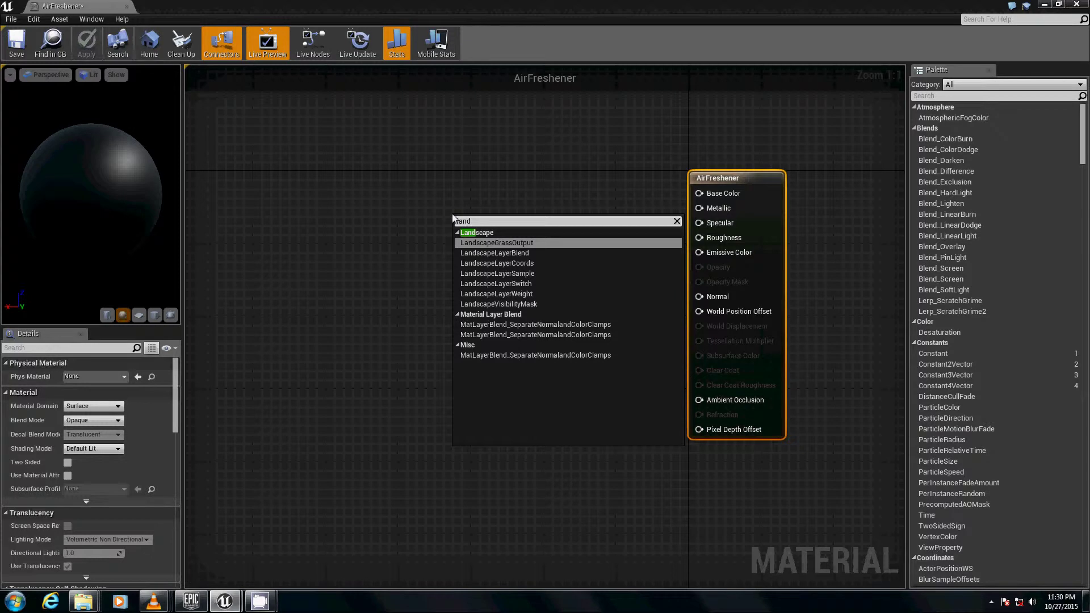
{"action": "left_click", "coordinate": [490, 256]}
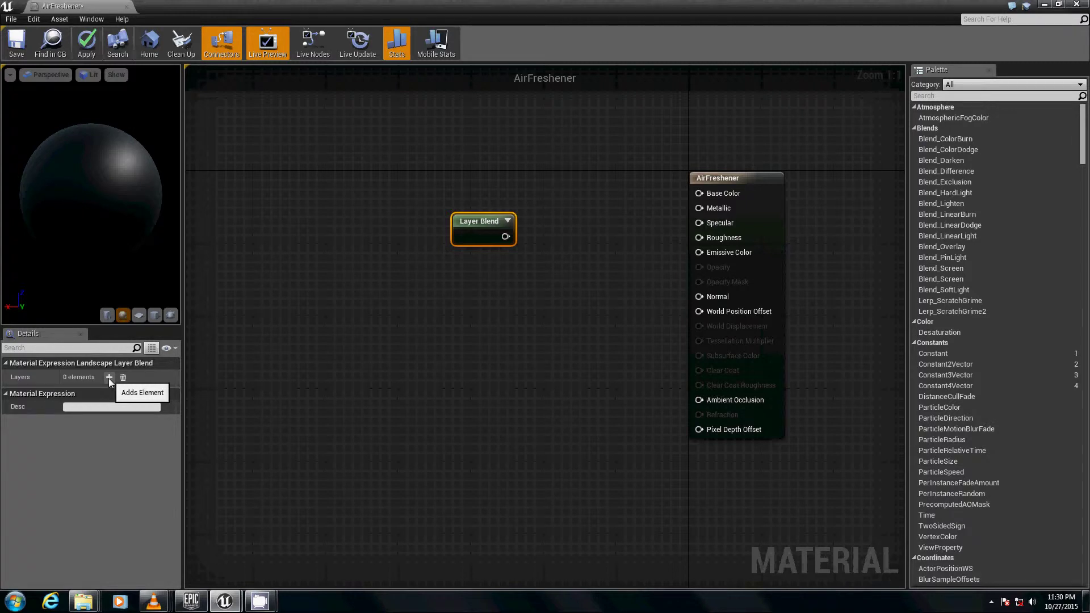
Add five layer elements to the Layer Blend node
{"action": "left_click", "coordinate": [109, 377]}
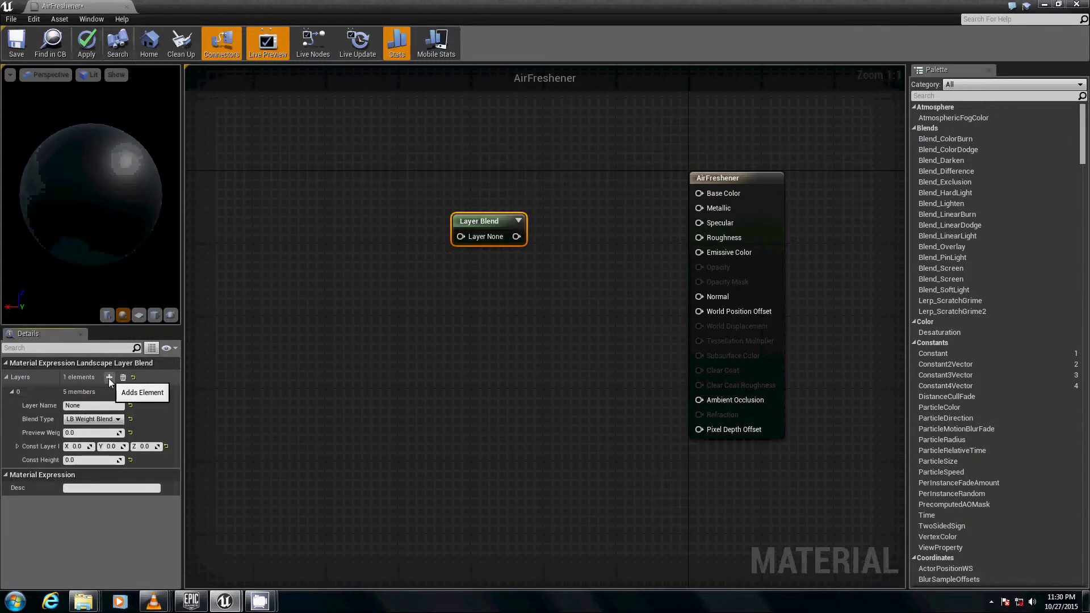
{"action": "left_click", "coordinate": [109, 377]}
{"action": "left_click", "coordinate": [109, 377]}
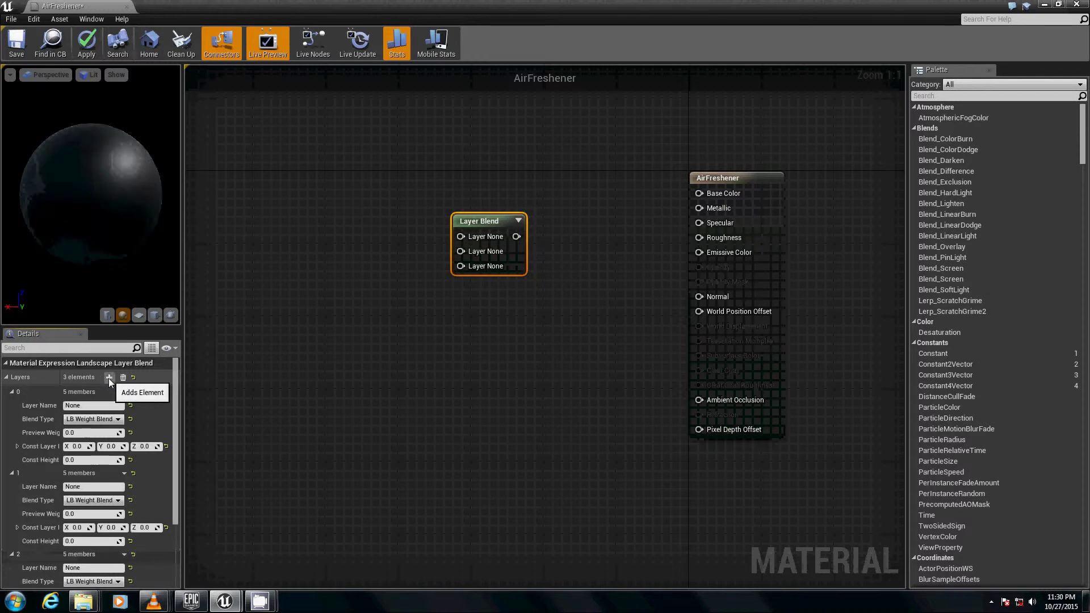
{"action": "left_click", "coordinate": [109, 377]}
{"action": "left_click", "coordinate": [108, 377]}
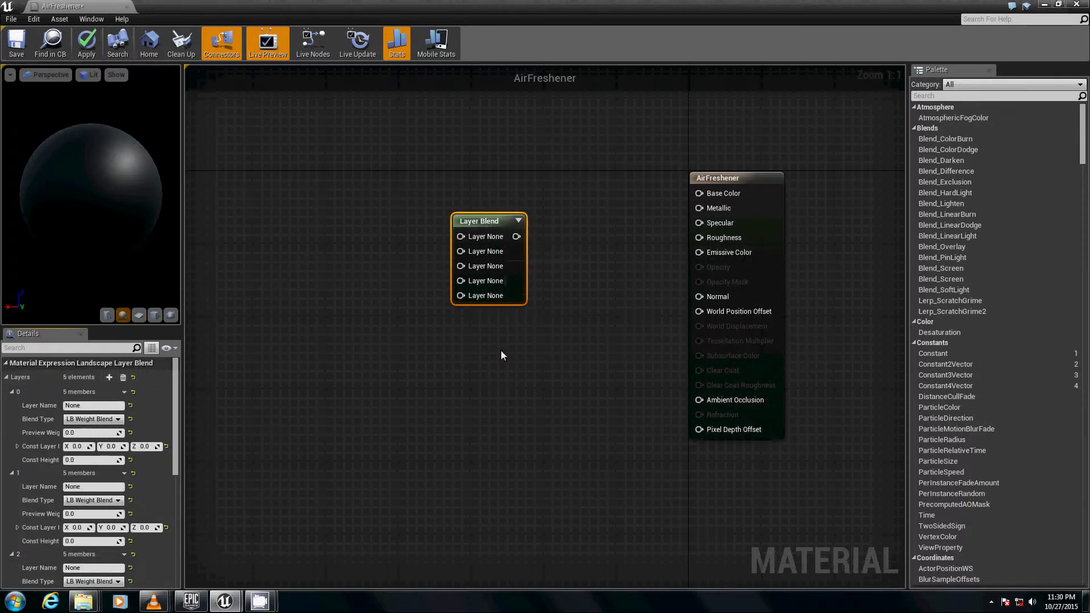
Place a single vector parameter node beside the Layer Blend node, deleting the extra pasted copy
{"action": "right_click_drag", "start_coordinate": [352, 290], "coordinate": [410, 325]}
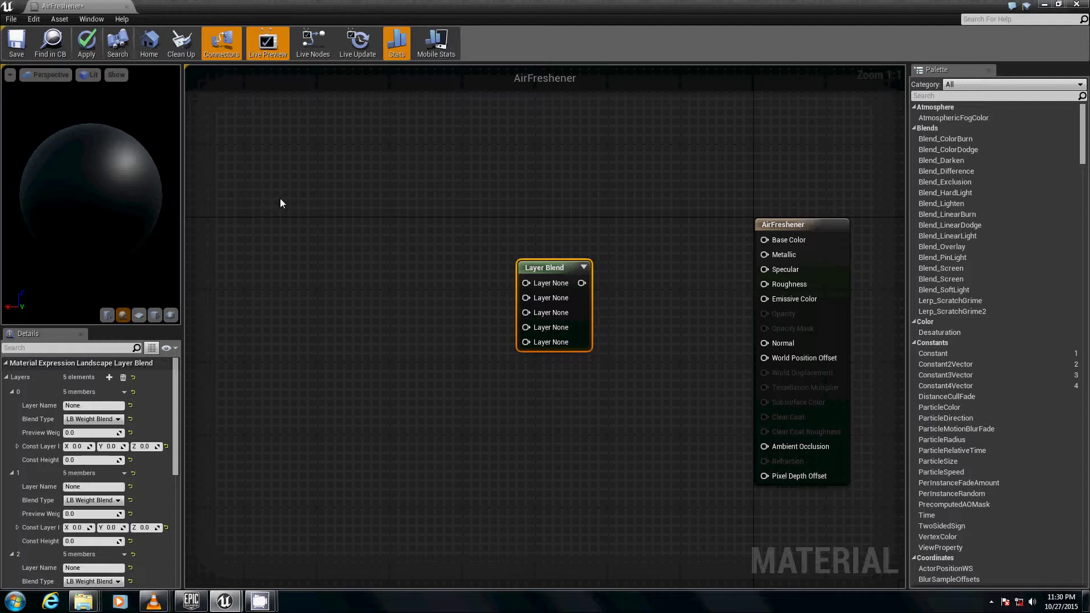
{"action": "left_click", "coordinate": [310, 203]}
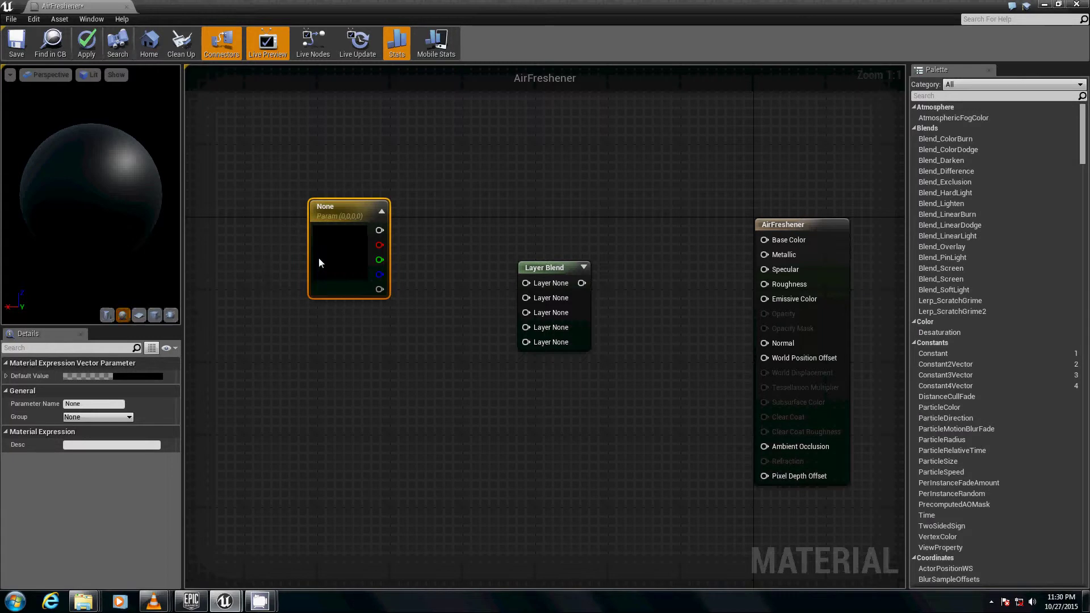
{"action": "key", "text": "ctrl+v"}
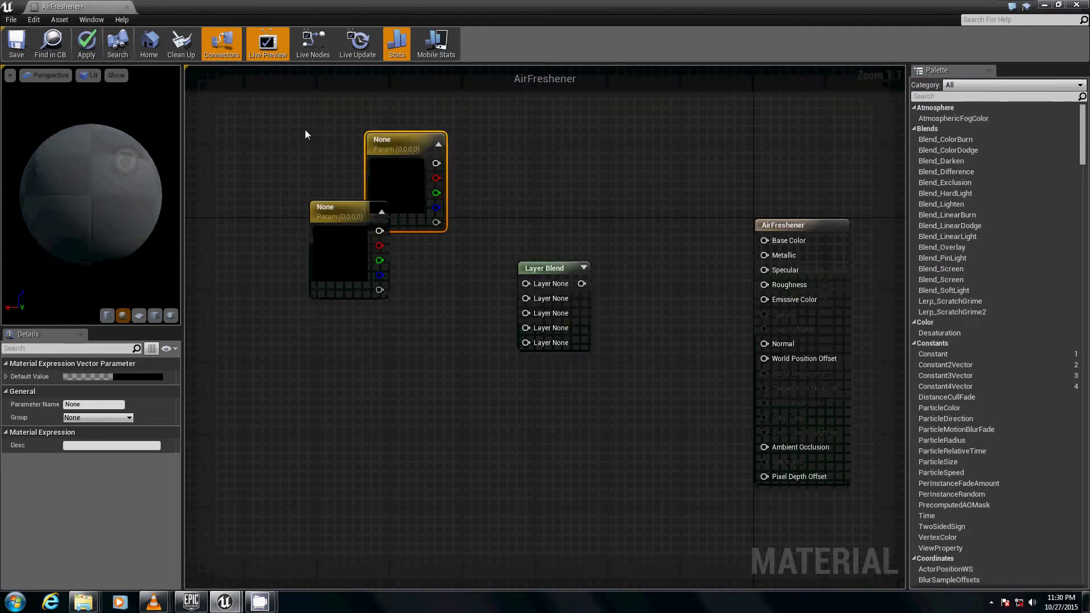
{"action": "key", "text": "Delete"}
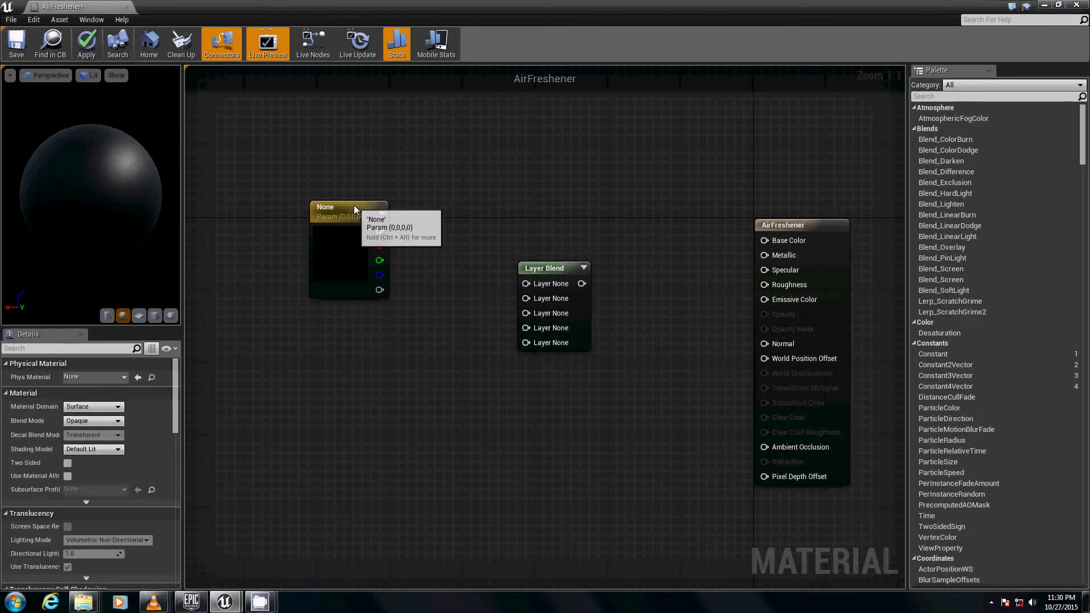
Set the vector parameter's default colour to pinkish red (R 0.955, G 0, B 0.078) and connect it to the first Layer Blend input
{"action": "left_click", "coordinate": [338, 235]}
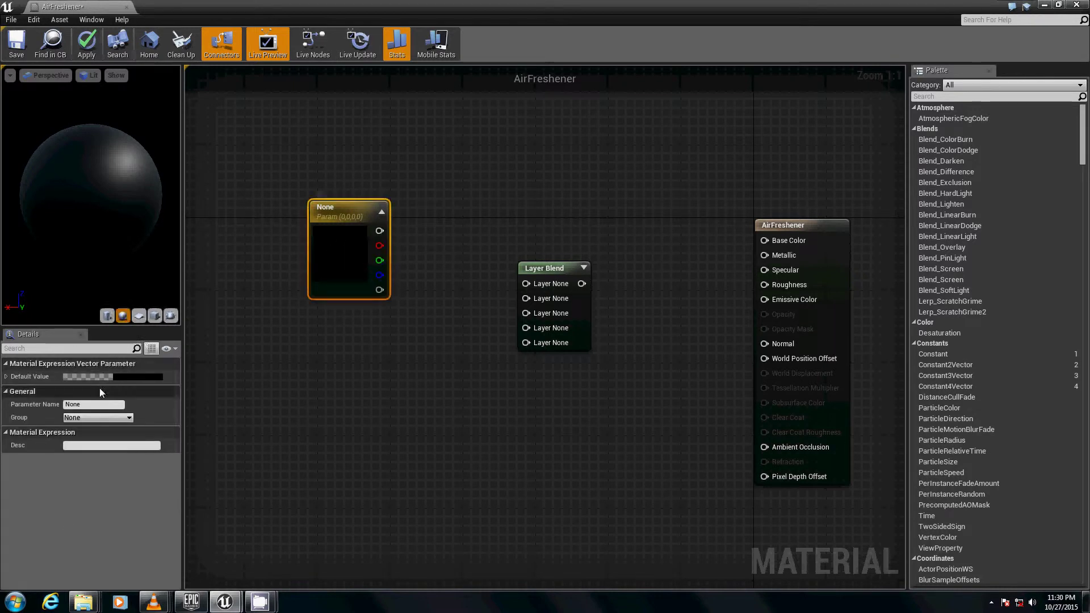
{"action": "left_click", "coordinate": [135, 375]}
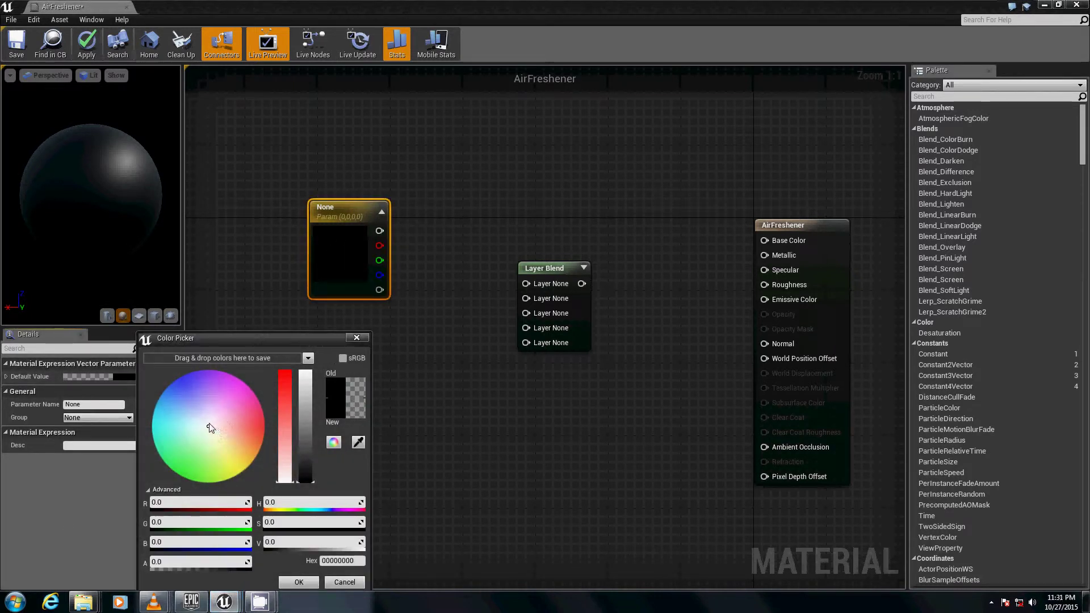
{"action": "left_click_drag", "start_coordinate": [222, 426], "coordinate": [273, 418]}
{"action": "left_click", "coordinate": [305, 375]}
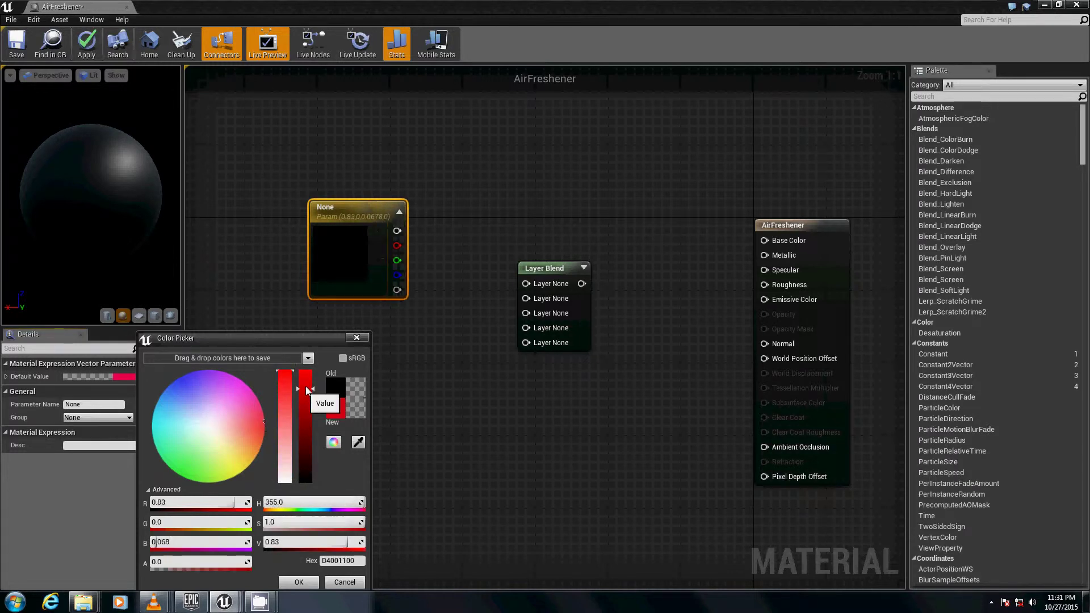
{"action": "left_click", "coordinate": [297, 579]}
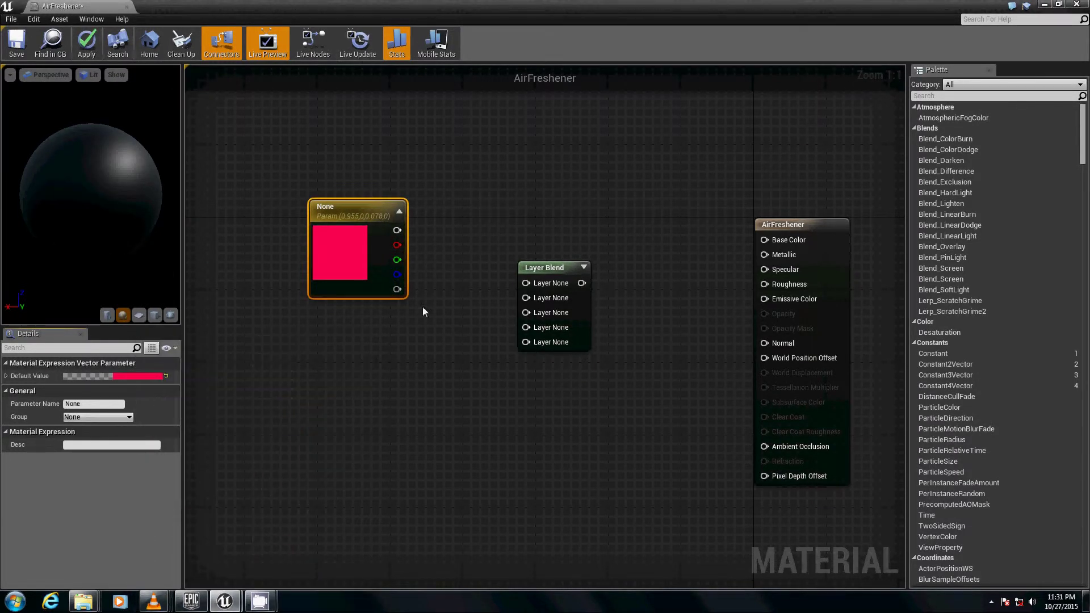
{"action": "right_click_drag", "start_coordinate": [399, 246], "coordinate": [410, 176]}
{"action": "left_click_drag", "start_coordinate": [408, 159], "coordinate": [537, 213]}
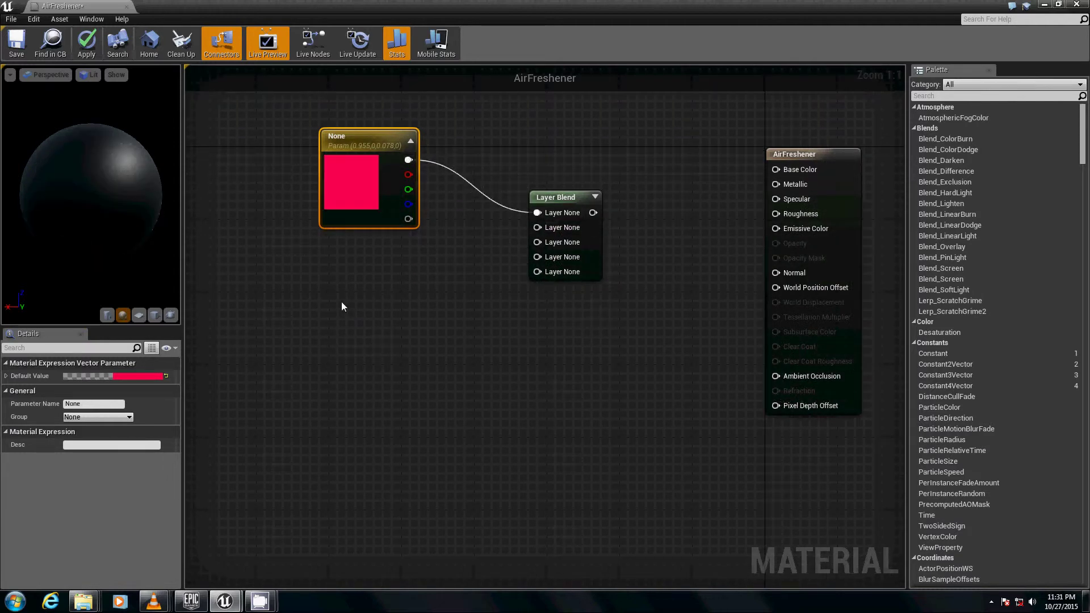
Duplicate the red vector parameter below the original and set the copy's colour to blue (R 0, G 0.05, B 0.955)
{"action": "key", "text": "ctrl+c"}
{"action": "key", "text": "ctrl+v"}
{"action": "left_click_drag", "start_coordinate": [365, 301], "coordinate": [350, 253]}
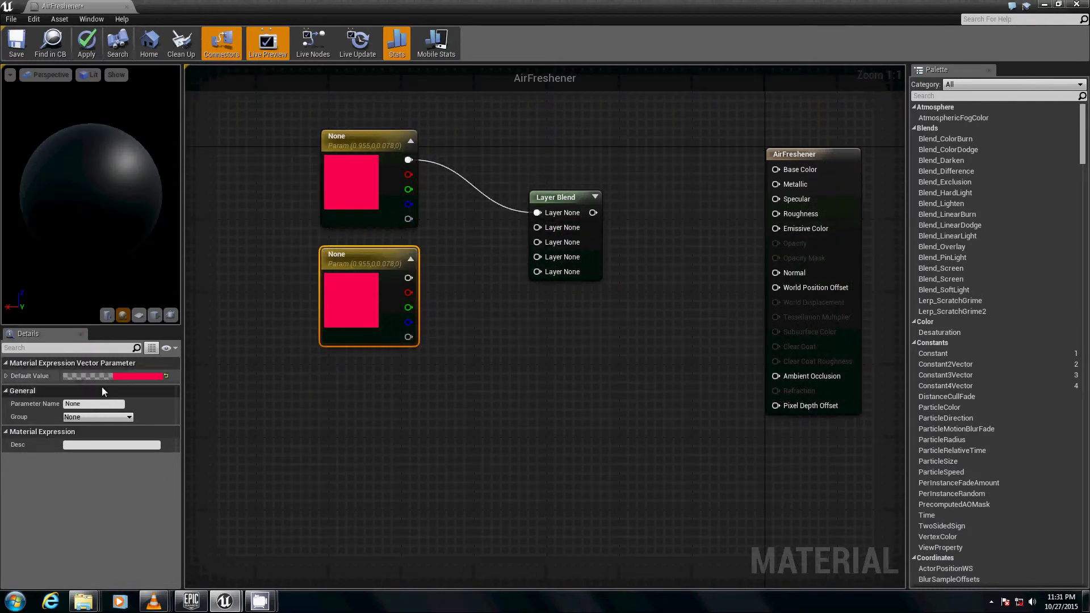
{"action": "left_click", "coordinate": [115, 376]}
{"action": "left_click_drag", "start_coordinate": [183, 404], "coordinate": [156, 377]}
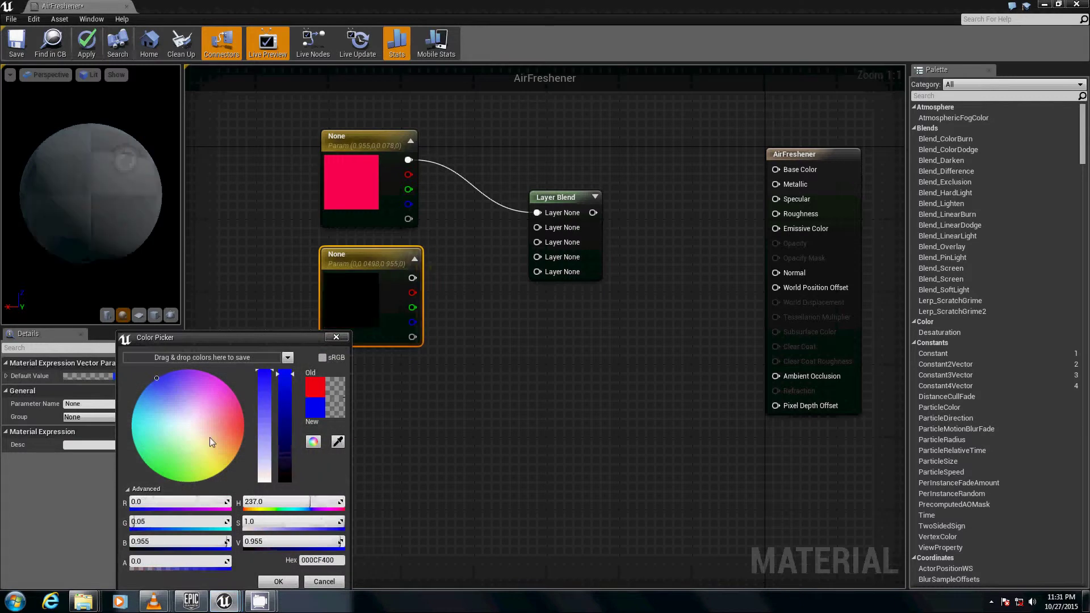
{"action": "left_click", "coordinate": [278, 581]}
Duplicate the blue vector parameter below the original and set the copy's colour to green (R 0, G 0.955, B 0.337)
{"action": "right_click_drag", "start_coordinate": [396, 447], "coordinate": [370, 357]}
{"action": "key", "text": "ctrl+c"}
{"action": "key", "text": "ctrl+v"}
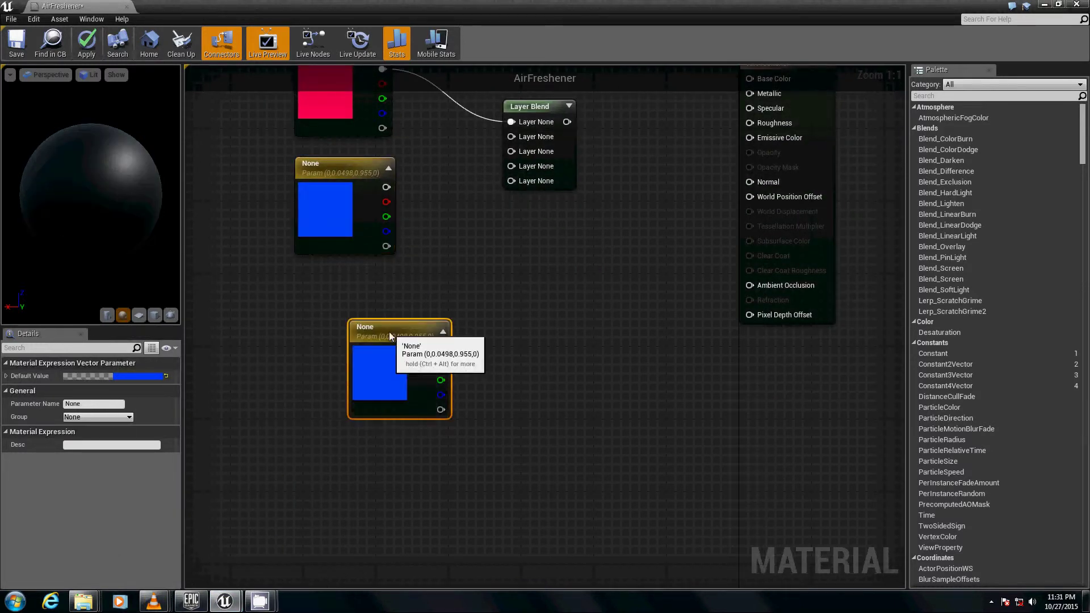
{"action": "left_click_drag", "start_coordinate": [358, 328], "coordinate": [295, 291]}
{"action": "left_click", "coordinate": [123, 377]}
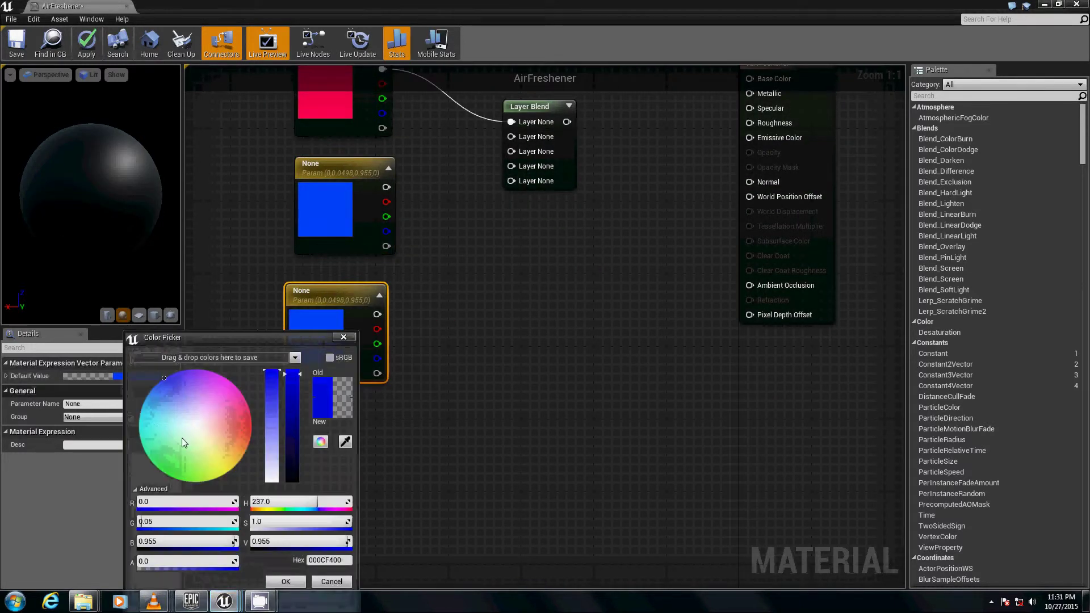
{"action": "left_click", "coordinate": [182, 438]}
{"action": "left_click", "coordinate": [283, 582]}
Duplicate the green vector parameter, set the copy's colour to cyan (R 0.028, G 0.937, B 0.955) and place it beneath the green node
{"action": "right_click_drag", "start_coordinate": [350, 460], "coordinate": [324, 360]}
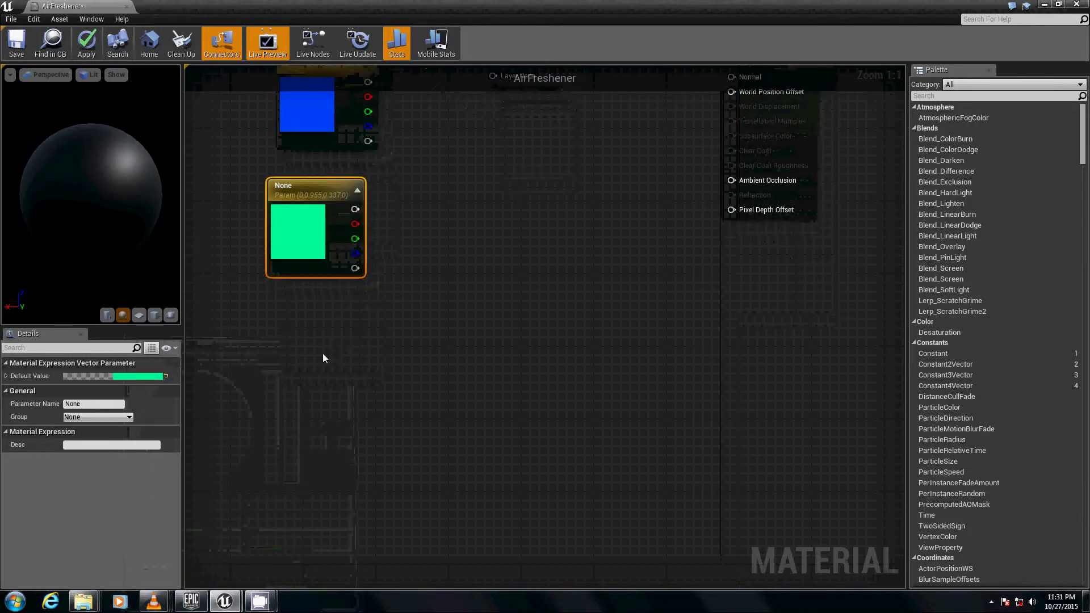
{"action": "key", "text": "ctrl+c"}
{"action": "key", "text": "ctrl+v"}
{"action": "left_click", "coordinate": [110, 374]}
{"action": "left_click_drag", "start_coordinate": [203, 426], "coordinate": [127, 425]}
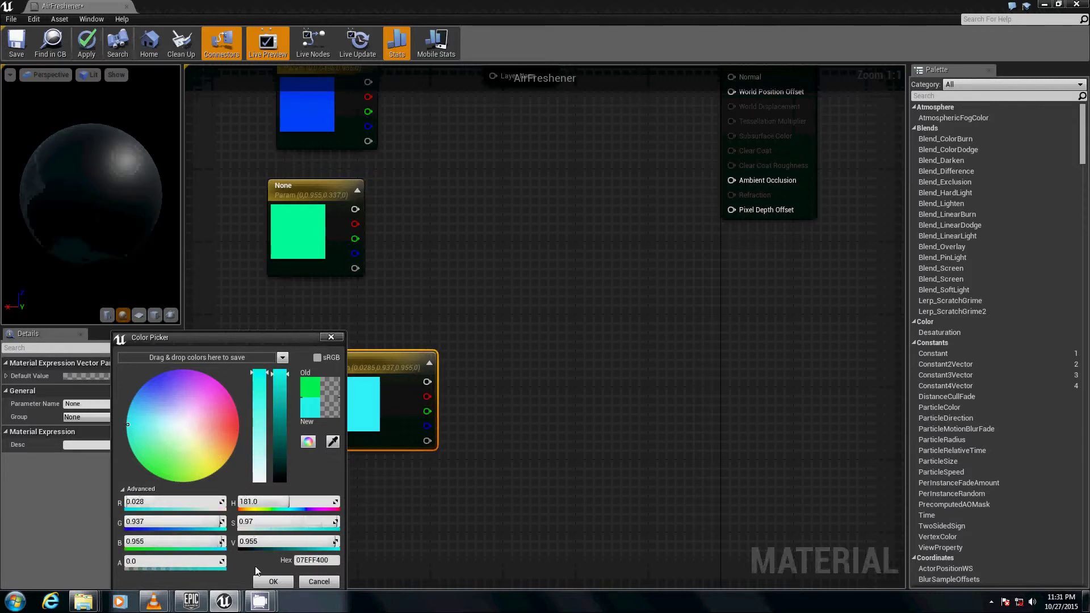
{"action": "left_click", "coordinate": [273, 581]}
{"action": "left_click_drag", "start_coordinate": [374, 375], "coordinate": [319, 296]}
Paste another vector parameter below the cyan one and set its colour to peach (R 0.955, G 0.657, B 0.48)
{"action": "right_click_drag", "start_coordinate": [246, 441], "coordinate": [233, 340]}
{"action": "key", "text": "ctrl+v"}
{"action": "right_click_drag", "start_coordinate": [308, 354], "coordinate": [231, 495]}
{"action": "scroll", "coordinate": [351, 366], "scroll_direction": "down", "scroll_amount": 1}
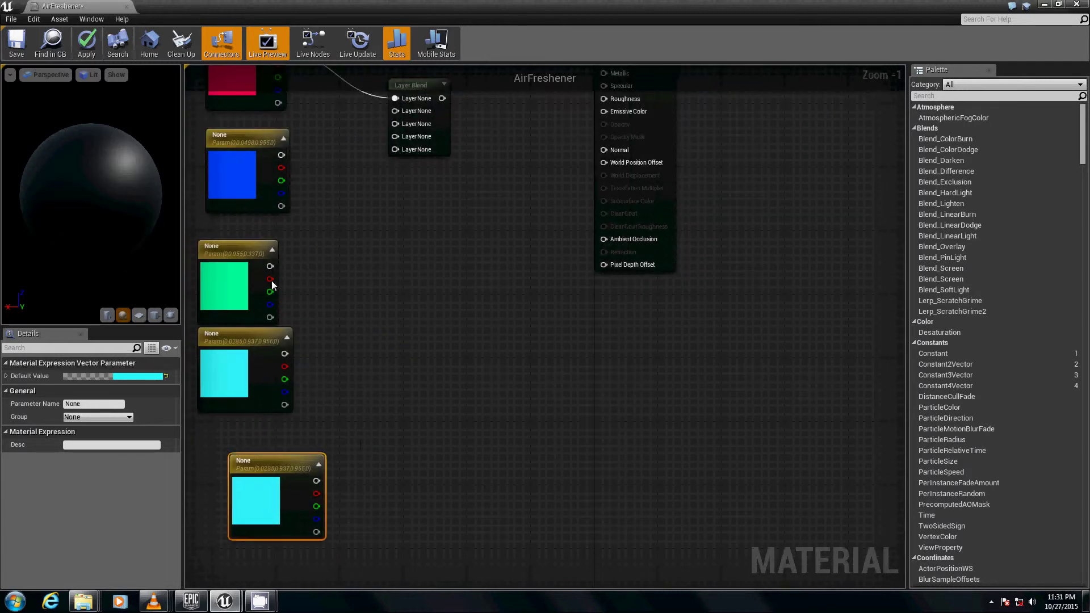
{"action": "right_click_drag", "start_coordinate": [316, 352], "coordinate": [311, 238]}
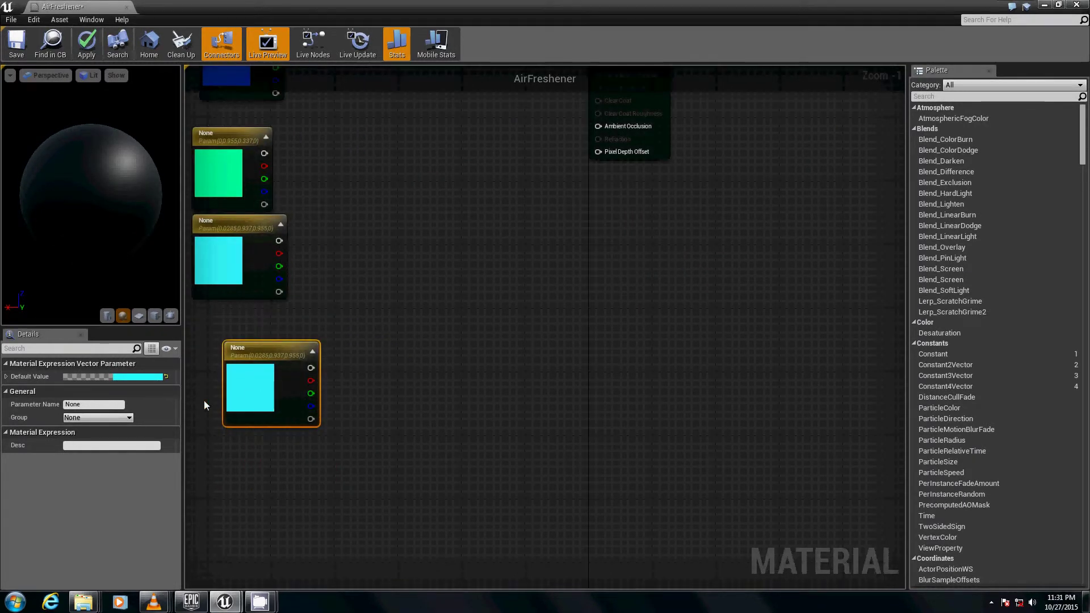
{"action": "left_click", "coordinate": [134, 376]}
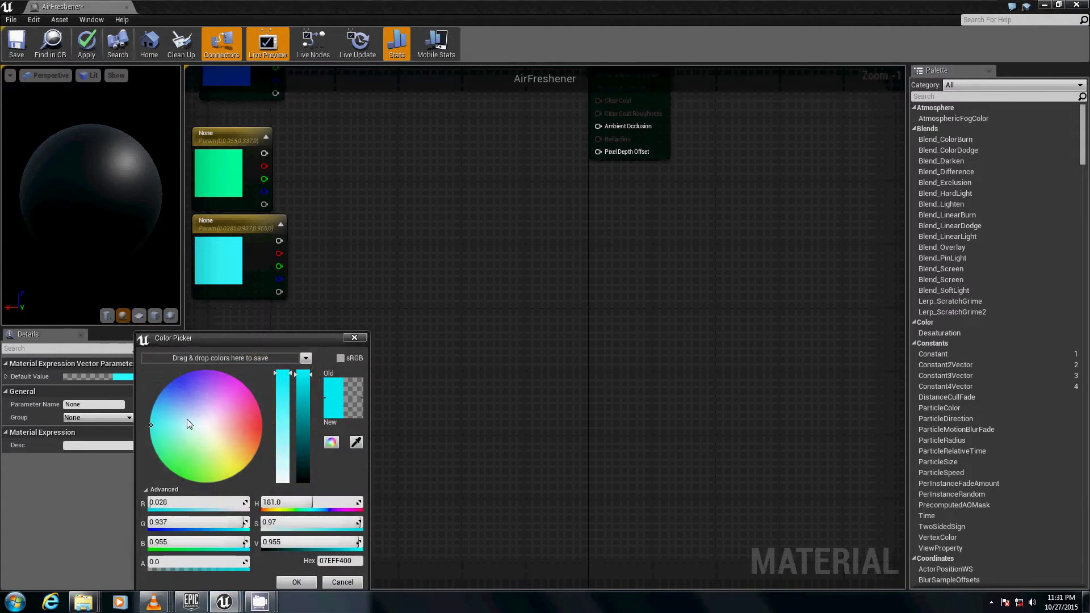
{"action": "left_click_drag", "start_coordinate": [196, 422], "coordinate": [233, 437]}
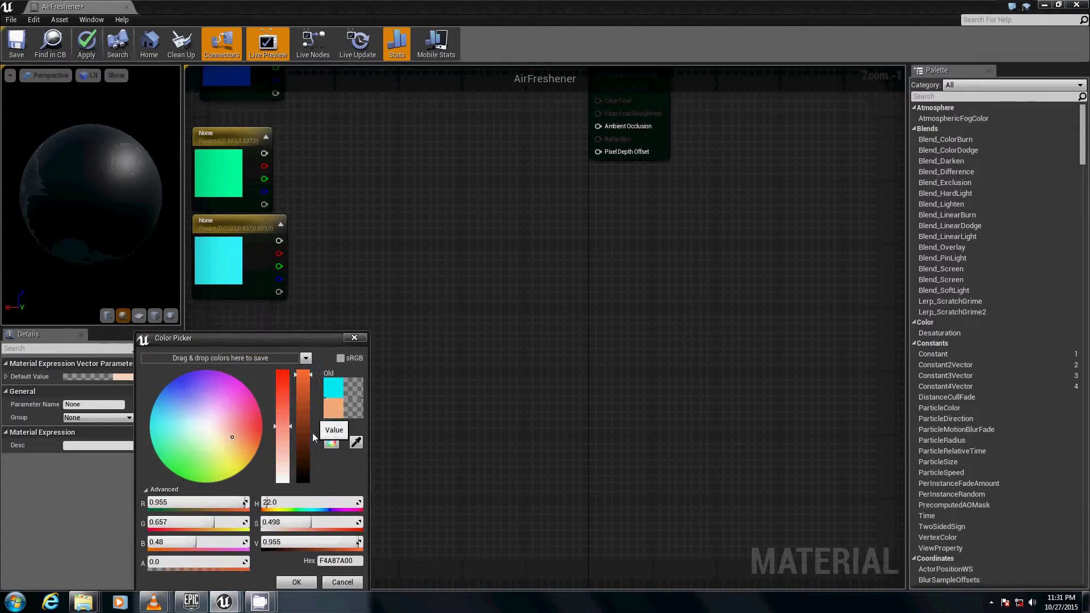
{"action": "left_click", "coordinate": [296, 581]}
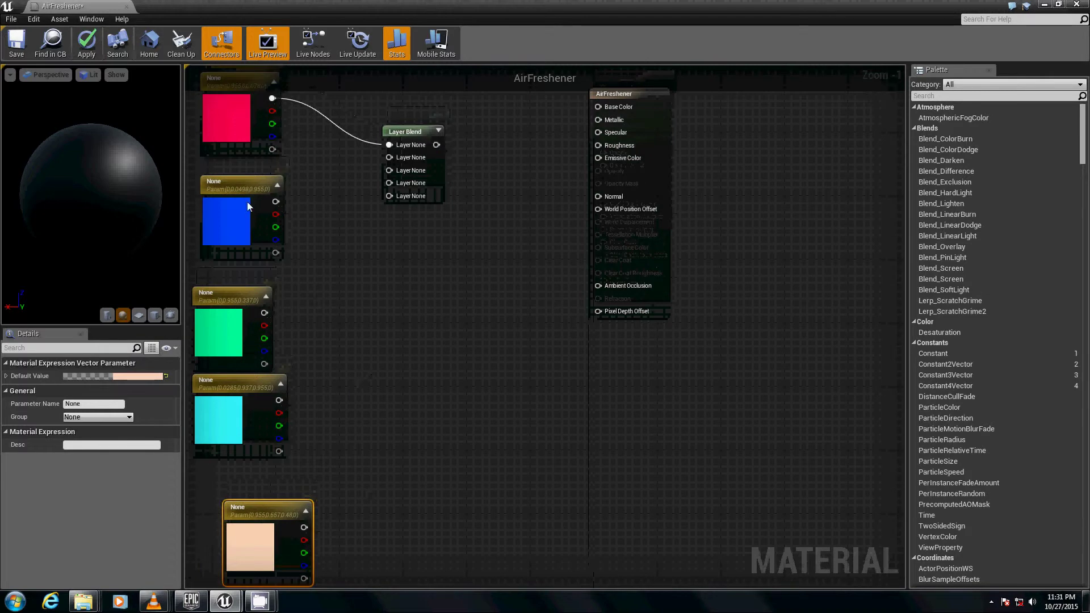
Connect the blue, green, cyan and peach parameters, in that order, to the second through fifth inputs of the Layer Blend node
{"action": "left_click_drag", "start_coordinate": [275, 202], "coordinate": [390, 157]}
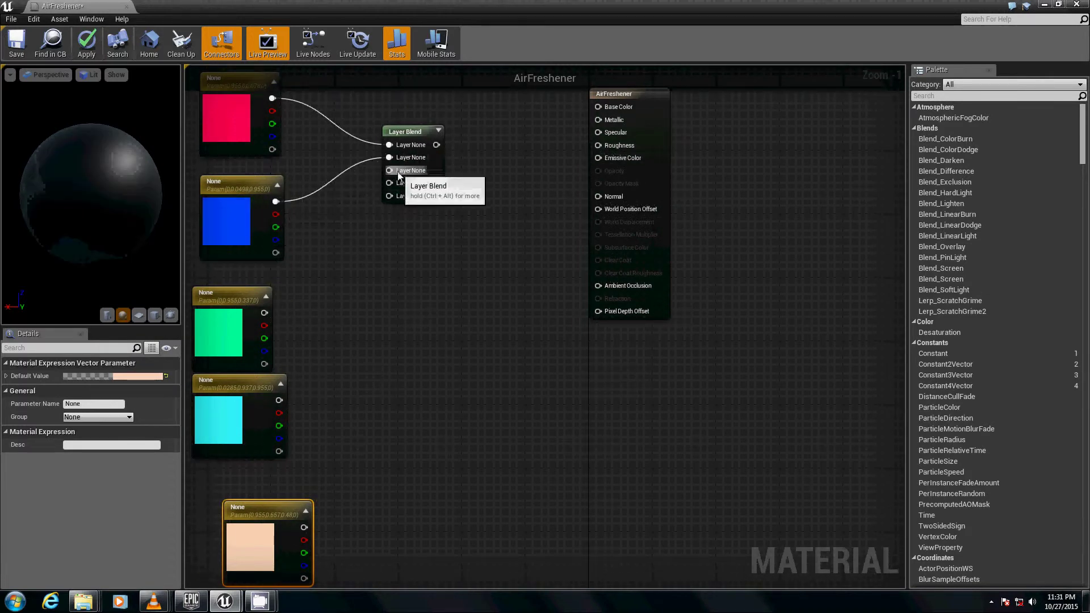
{"action": "left_click_drag", "start_coordinate": [264, 313], "coordinate": [389, 171]}
{"action": "left_click_drag", "start_coordinate": [279, 400], "coordinate": [237, 466]}
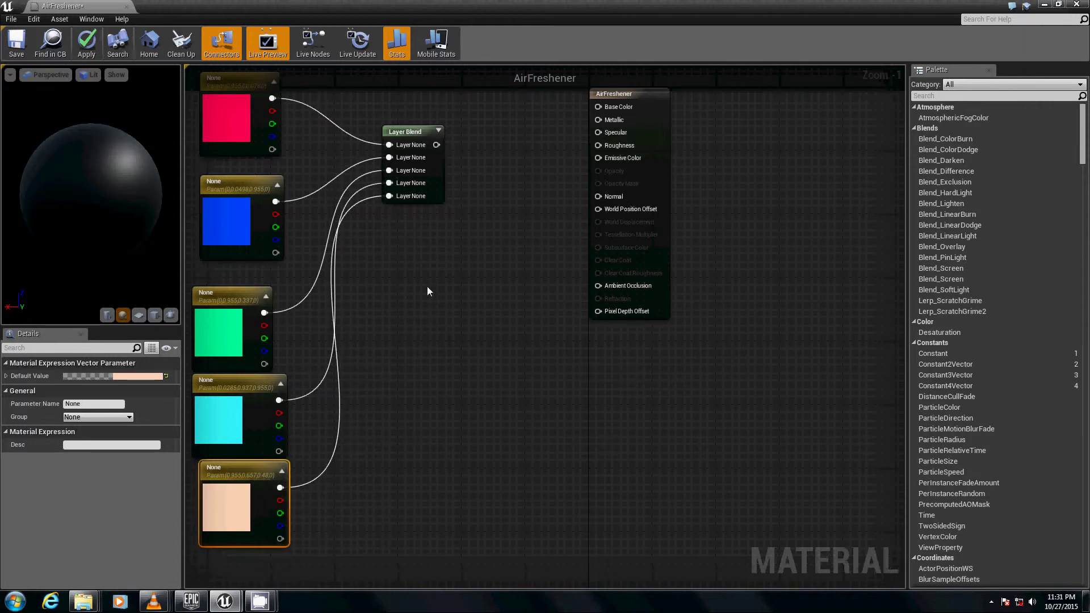
Move the green, cyan and peach nodes up so all five colour parameters form a tight column
{"action": "left_click_drag", "start_coordinate": [427, 286], "coordinate": [231, 512]}
{"action": "left_click_drag", "start_coordinate": [217, 302], "coordinate": [227, 278]}
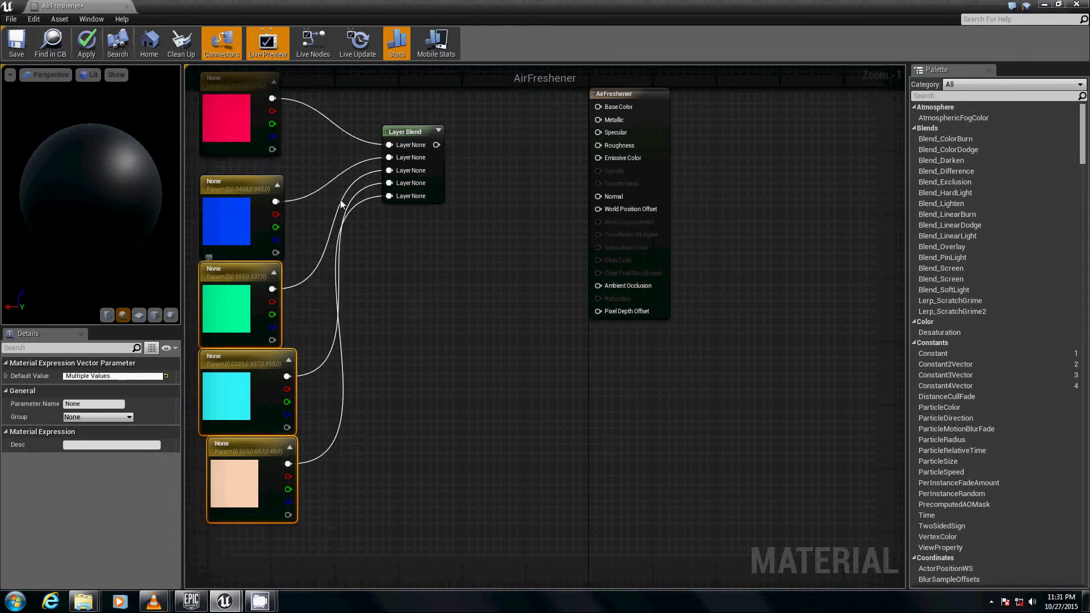
{"action": "left_click_drag", "start_coordinate": [337, 156], "coordinate": [297, 227]}
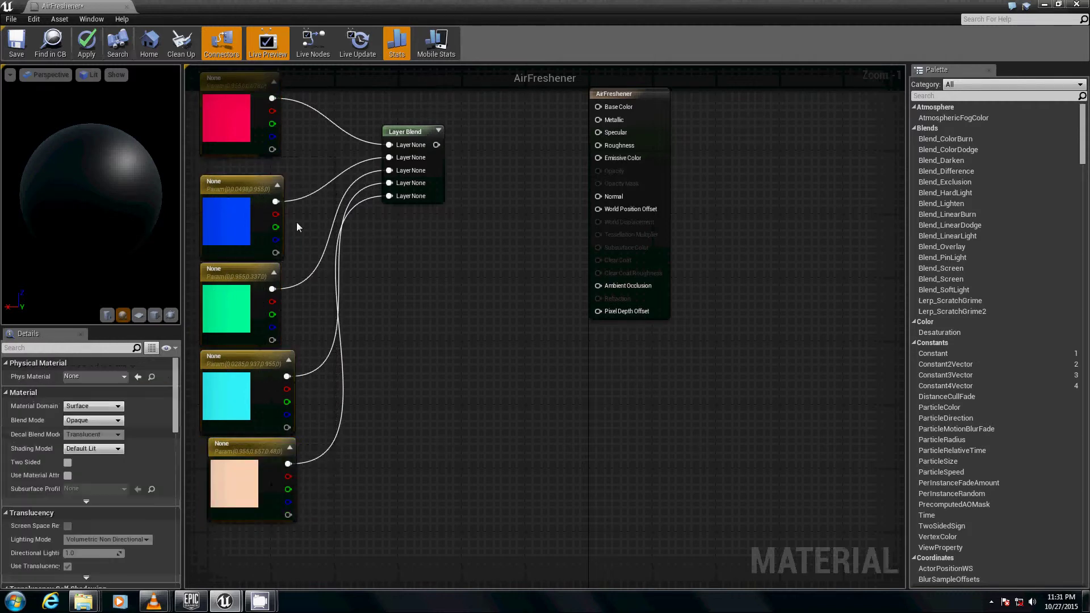
{"action": "left_click_drag", "start_coordinate": [313, 178], "coordinate": [216, 442]}
{"action": "right_click_drag", "start_coordinate": [216, 441], "coordinate": [264, 447]}
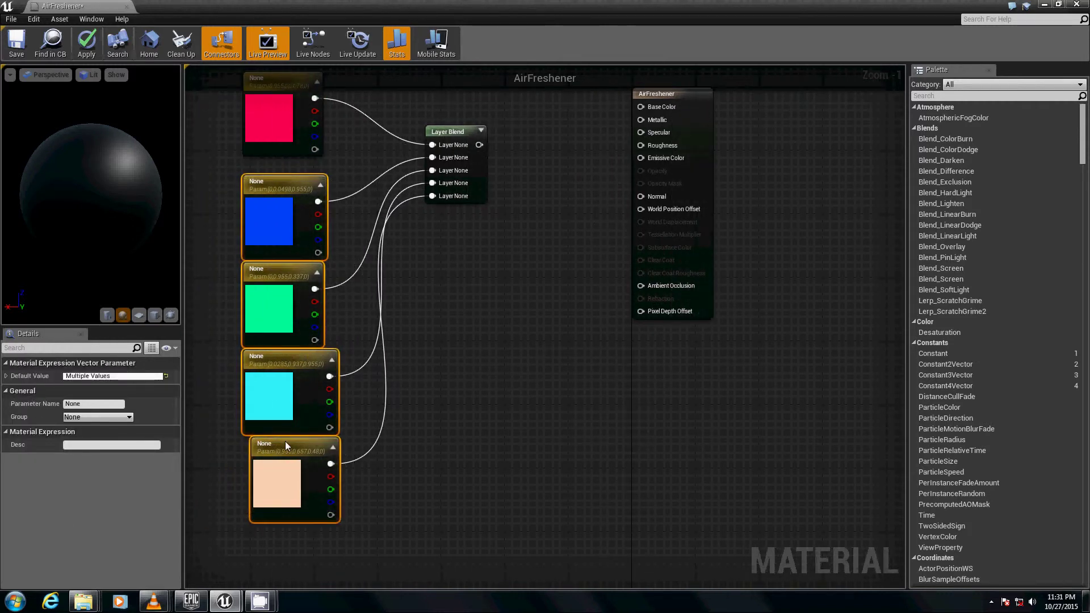
{"action": "right_click_drag", "start_coordinate": [405, 326], "coordinate": [396, 424]}
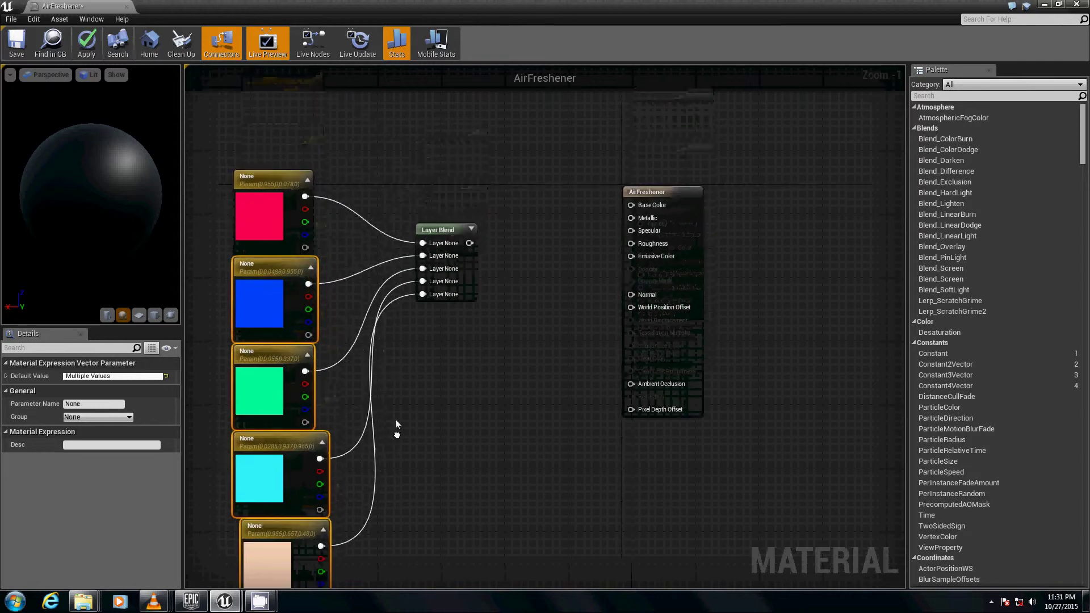
Move the Layer Blend node down and away from the colours, centring it vertically beside the column
{"action": "left_click_drag", "start_coordinate": [448, 231], "coordinate": [487, 328]}
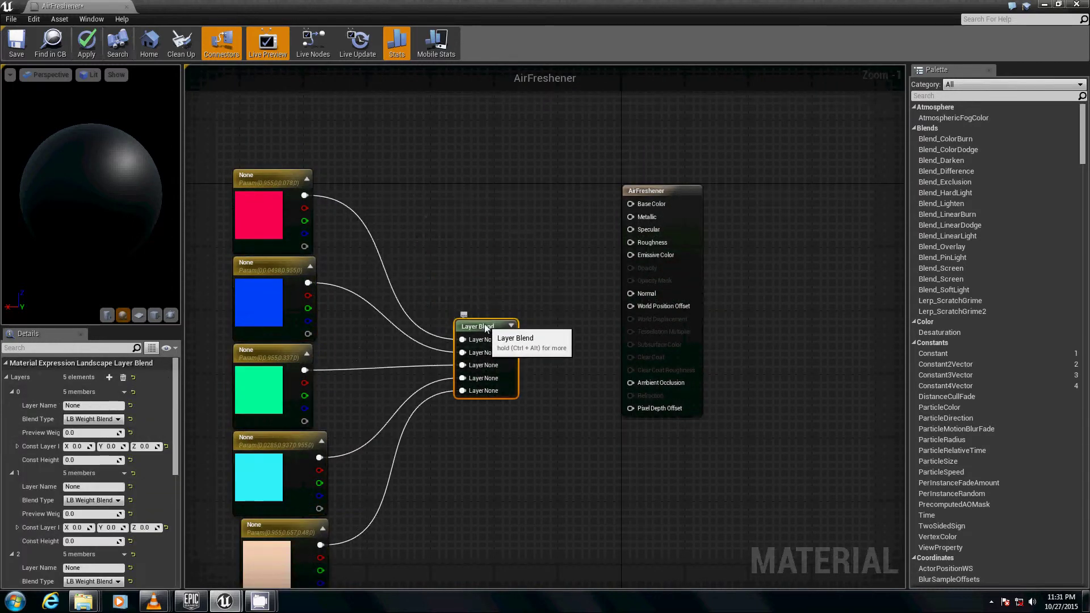
{"action": "left_click", "coordinate": [495, 289]}
{"action": "right_click_drag", "start_coordinate": [455, 266], "coordinate": [483, 227]}
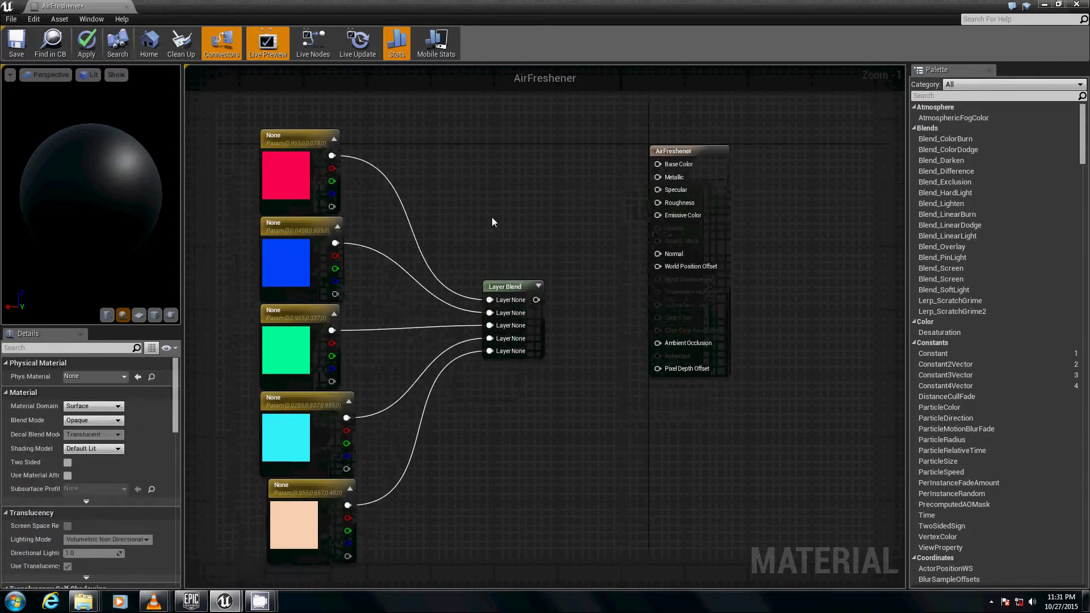
Name the first two layers of the Layer Blend node Layer1 and Layer2
{"action": "left_click", "coordinate": [520, 291]}
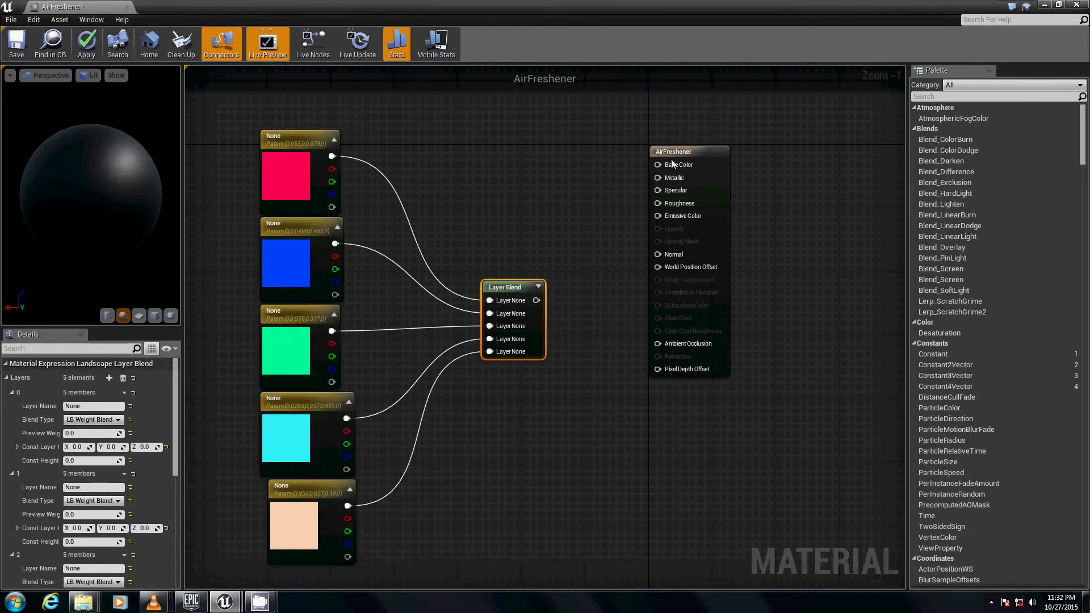
{"action": "left_click", "coordinate": [111, 407]}
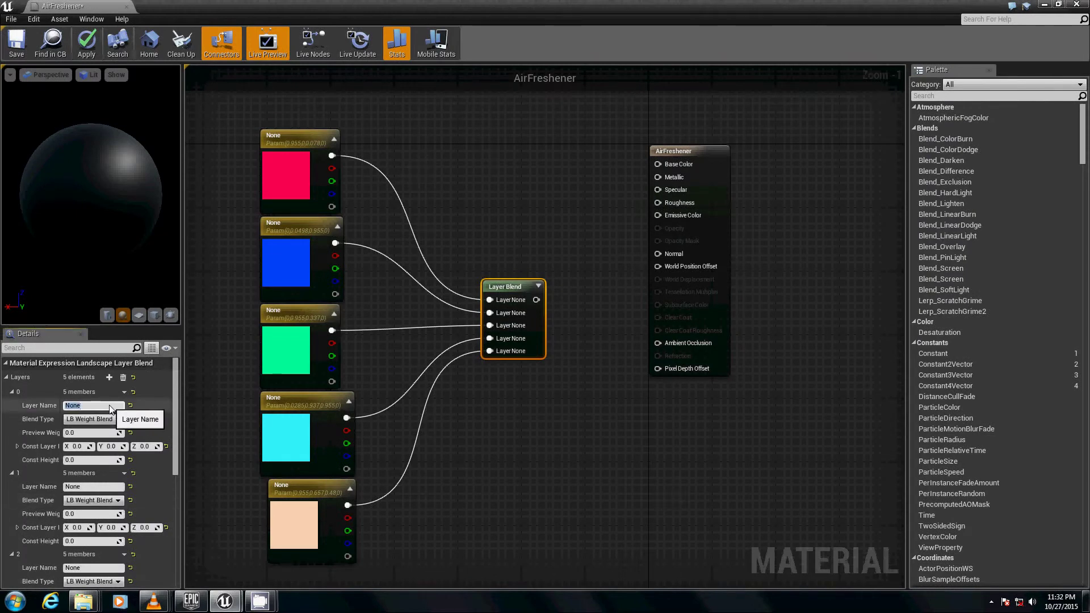
{"action": "type", "text": "Layer1"}
{"action": "key", "text": "Return"}
{"action": "left_click", "coordinate": [102, 489]}
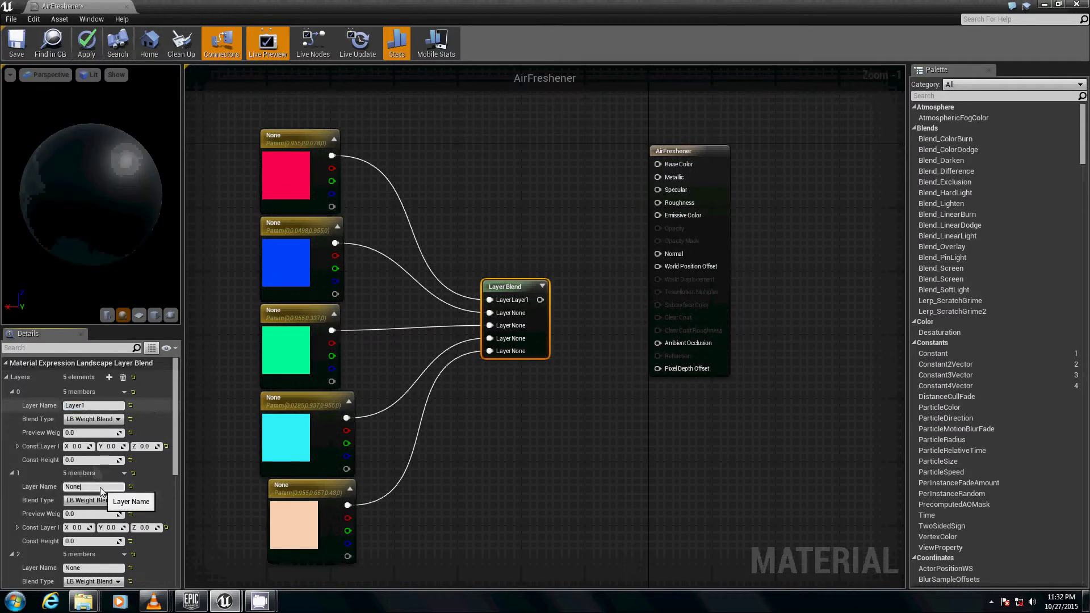
{"action": "type", "text": "Layer"}
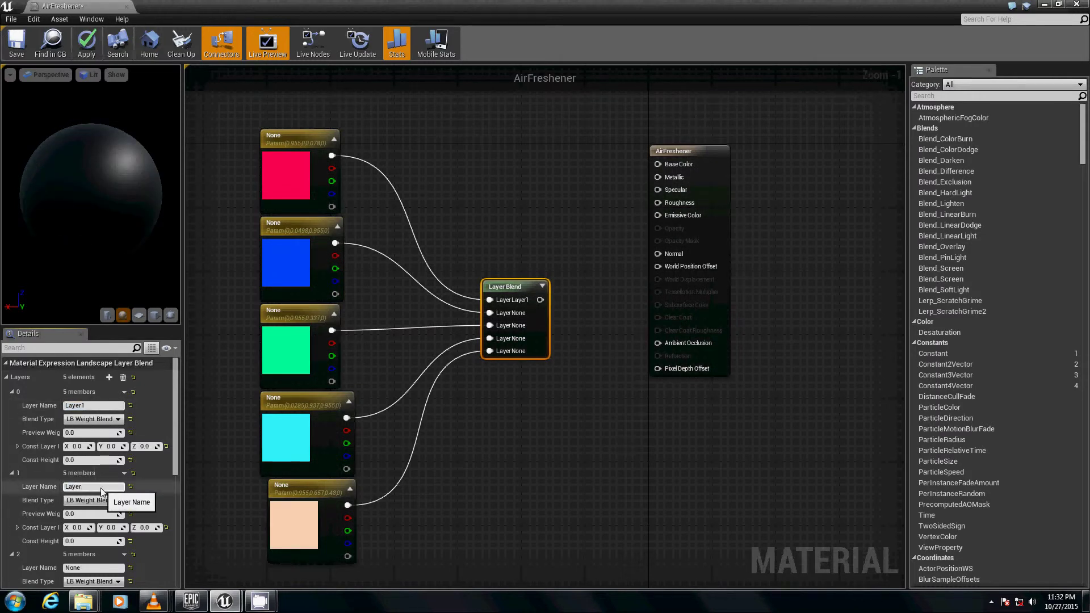
{"action": "type", "text": "2"}
{"action": "key", "text": "Return"}
Name the remaining three layers of the Layer Blend node Layer3, Layer4 and Layer5
{"action": "scroll", "coordinate": [91, 485], "scroll_direction": "down", "scroll_amount": 3}
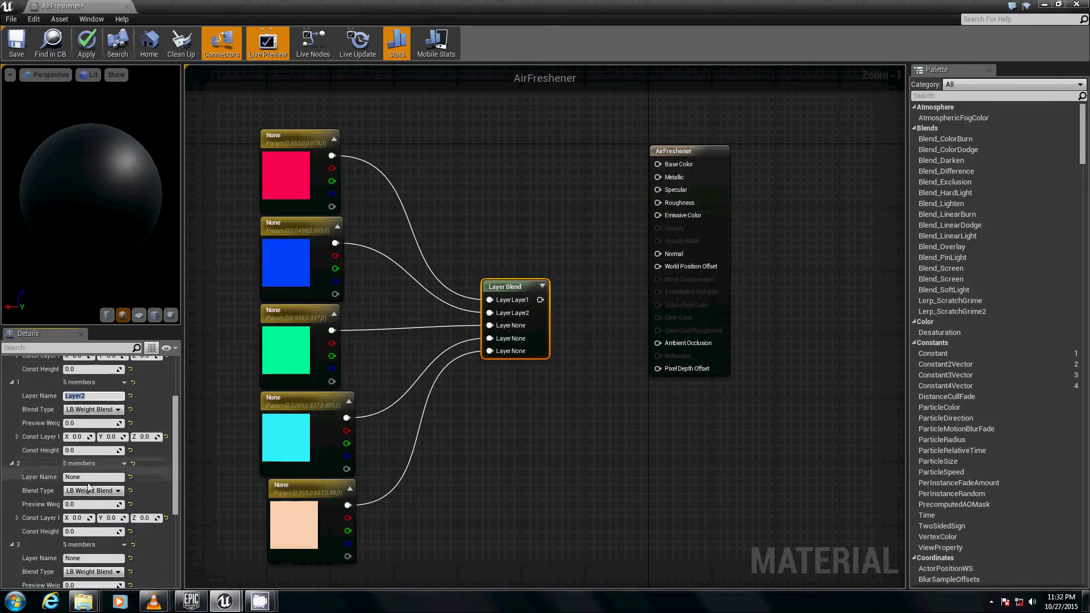
{"action": "left_click", "coordinate": [90, 478]}
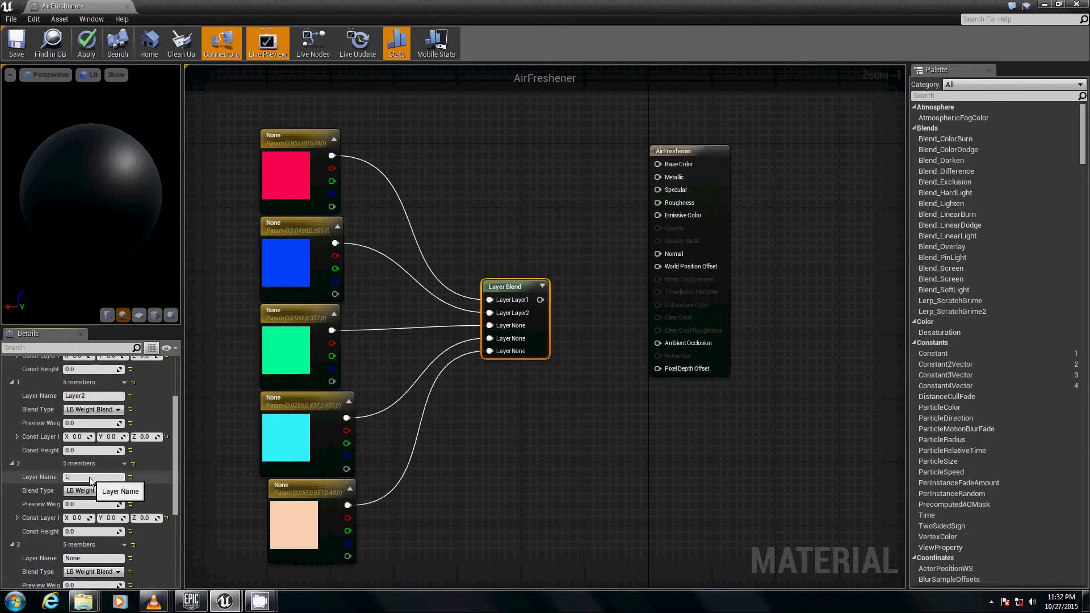
{"action": "type", "text": "Layer3"}
{"action": "key", "text": "Return"}
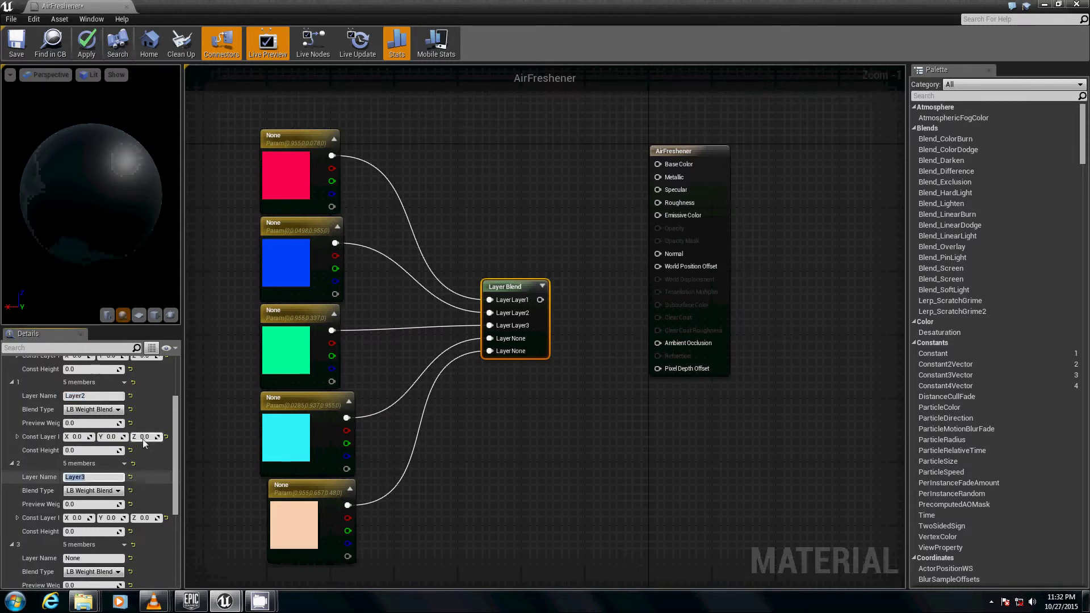
{"action": "scroll", "coordinate": [99, 485], "scroll_direction": "down", "scroll_amount": 3}
{"action": "left_click", "coordinate": [108, 487]}
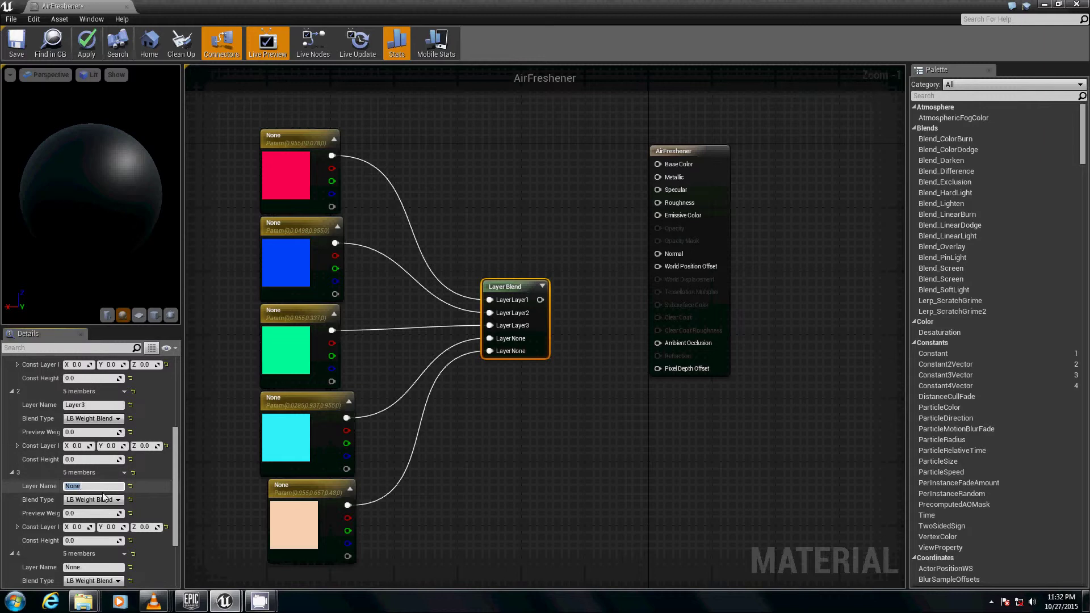
{"action": "type", "text": "Layer4"}
{"action": "key", "text": "Return"}
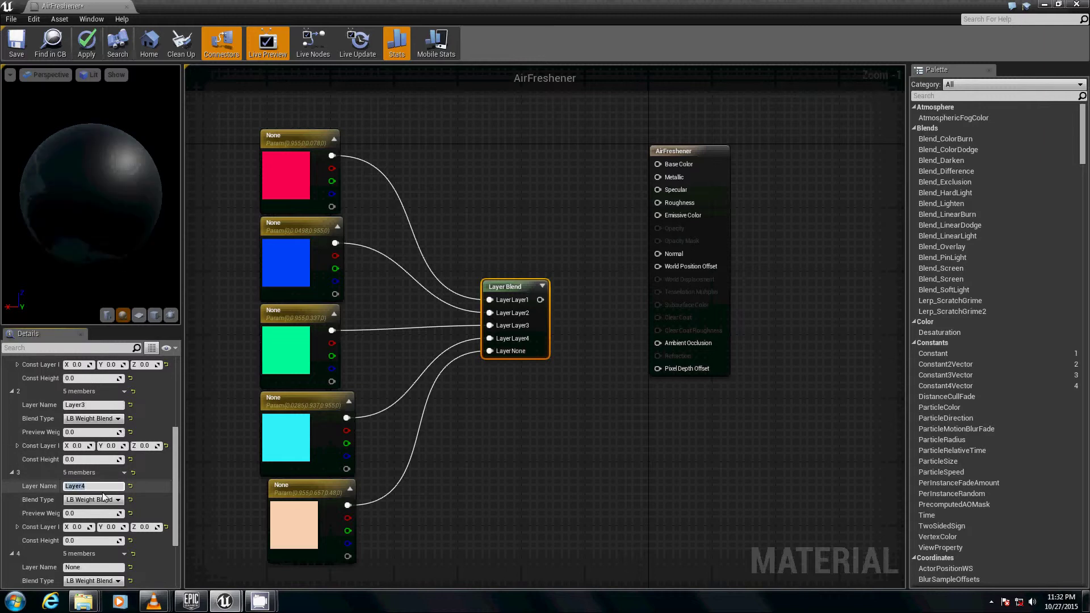
{"action": "scroll", "coordinate": [104, 497], "scroll_direction": "down", "scroll_amount": 3}
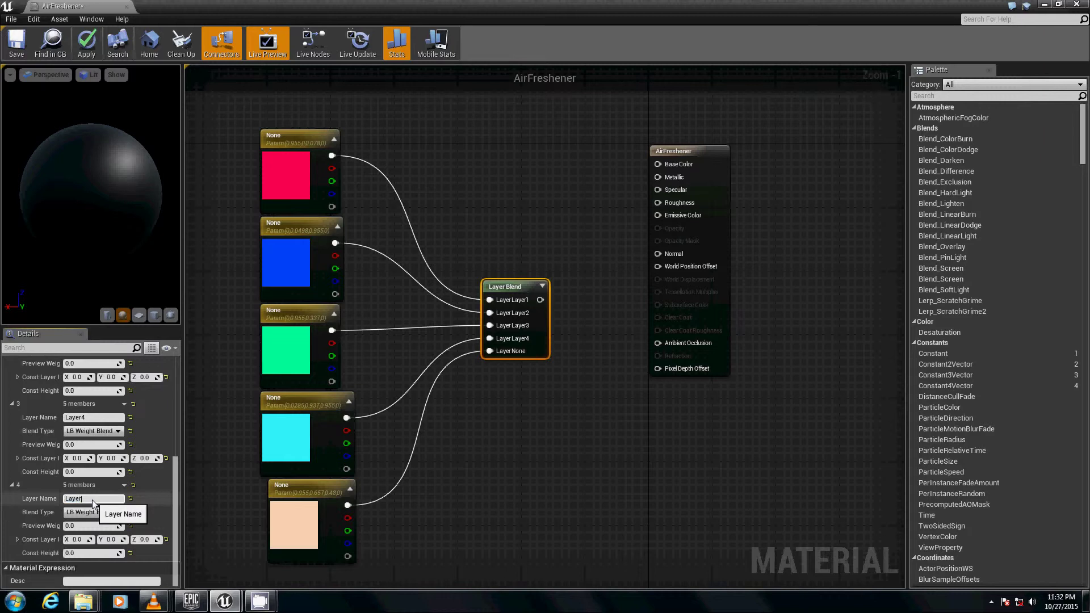
{"action": "key", "text": "Return"}
Connect the Layer Blend output to the material's Base Color, then save and close the AirFreshener material
{"action": "right_click_drag", "start_coordinate": [605, 329], "coordinate": [570, 411]}
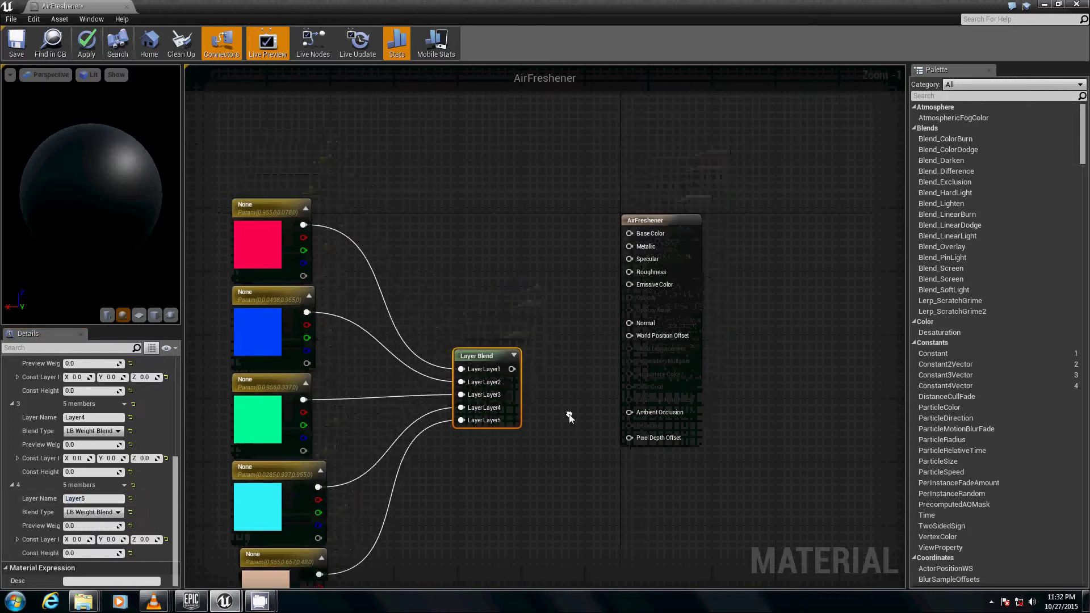
{"action": "left_click_drag", "start_coordinate": [512, 369], "coordinate": [635, 239]}
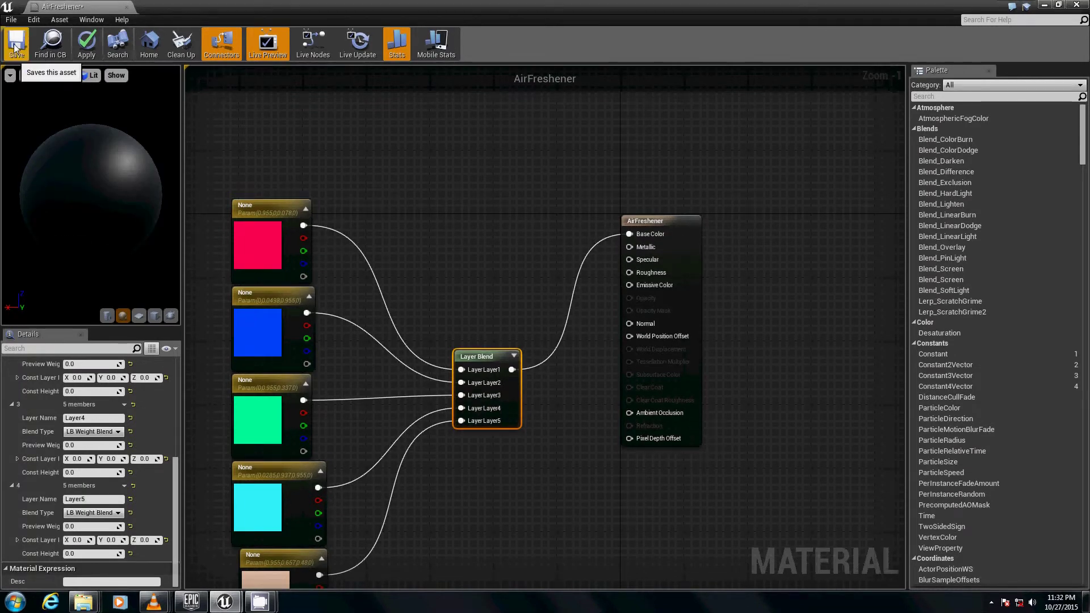
{"action": "left_click", "coordinate": [16, 49]}
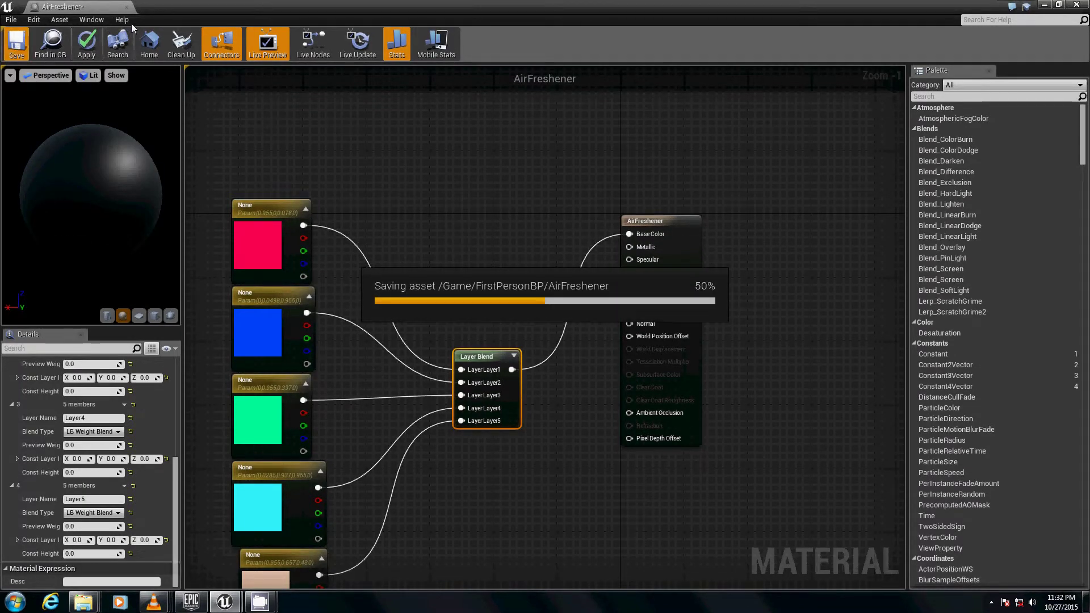
{"action": "left_click", "coordinate": [127, 7]}
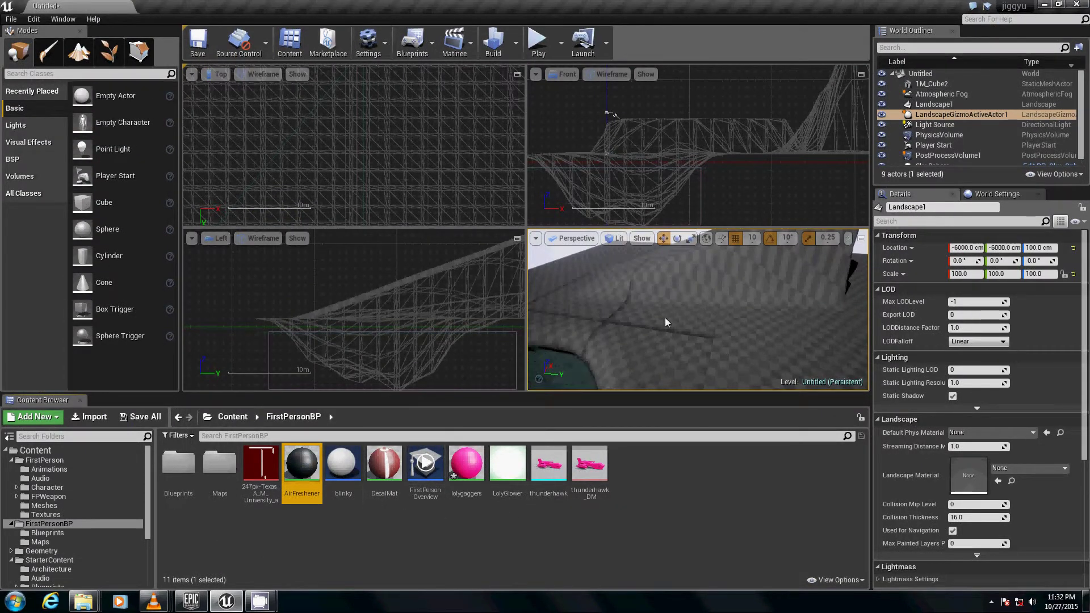
Switch to landscape painting and assign AirFreshener as the Landscape Material of Landscape1
{"action": "left_click", "coordinate": [79, 51]}
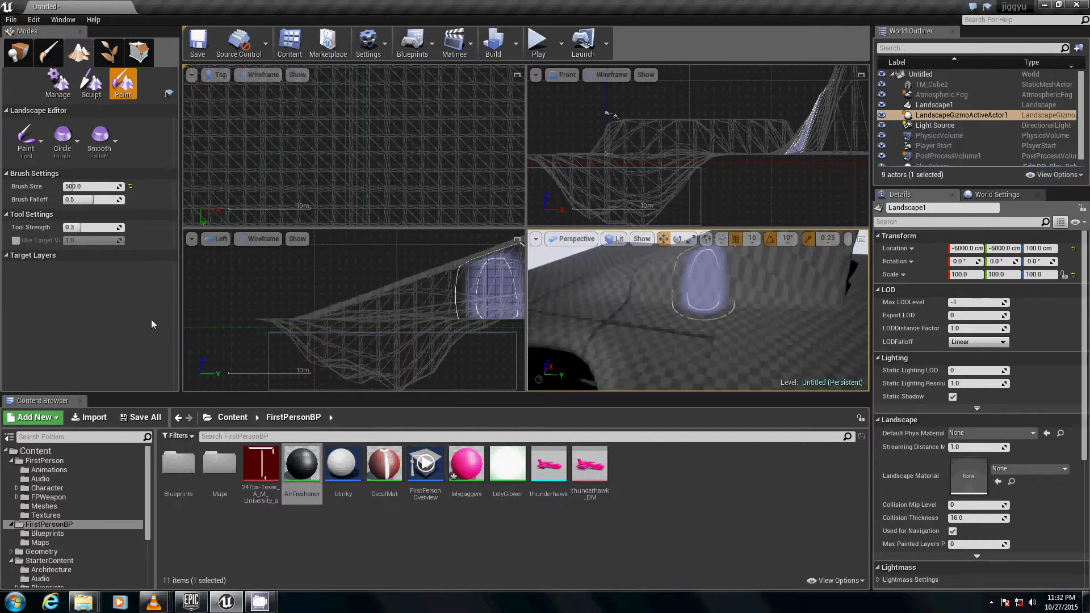
{"action": "left_click", "coordinate": [57, 82]}
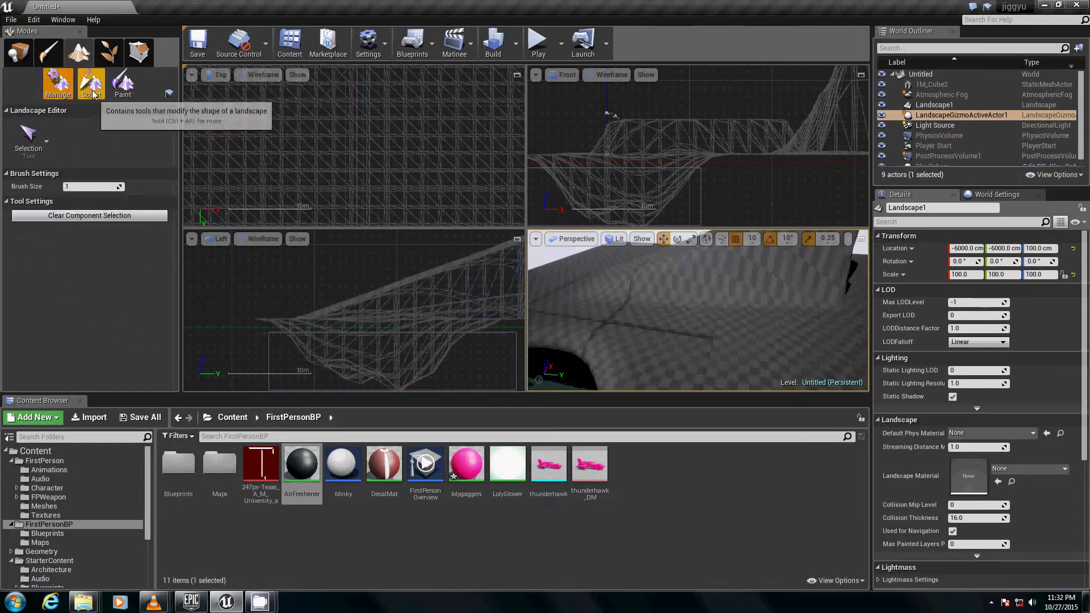
{"action": "left_click", "coordinate": [91, 84]}
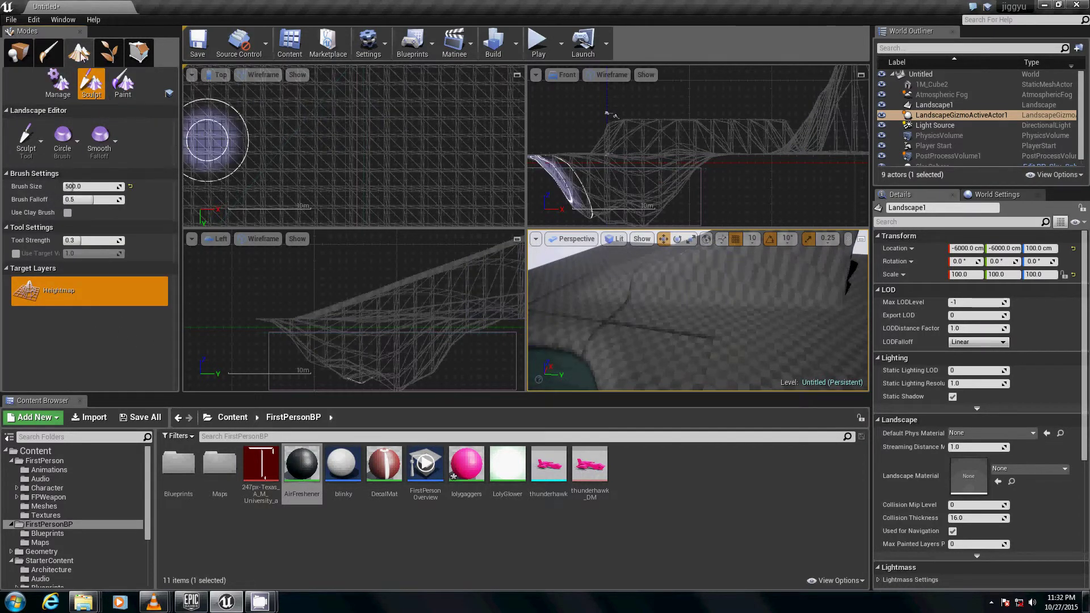
{"action": "left_click", "coordinate": [123, 82]}
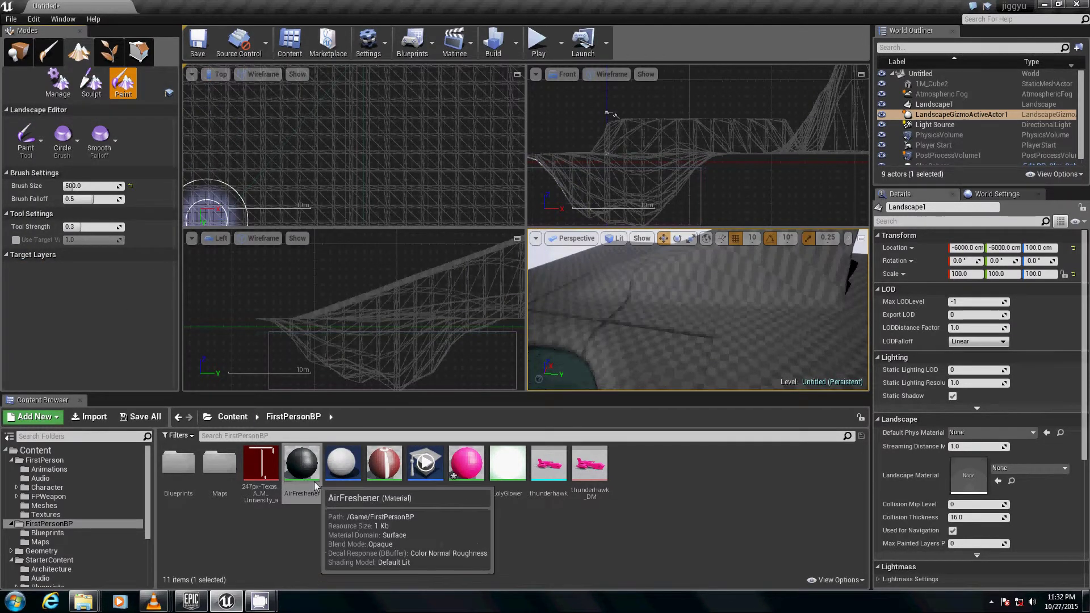
{"action": "mouse_move", "coordinate": [314, 481]}
{"action": "left_mouse_down"}
{"action": "mouse_move", "coordinate": [653, 556]}
{"action": "mouse_move", "coordinate": [974, 505]}
{"action": "mouse_move", "coordinate": [1016, 481]}
{"action": "left_mouse_up"}
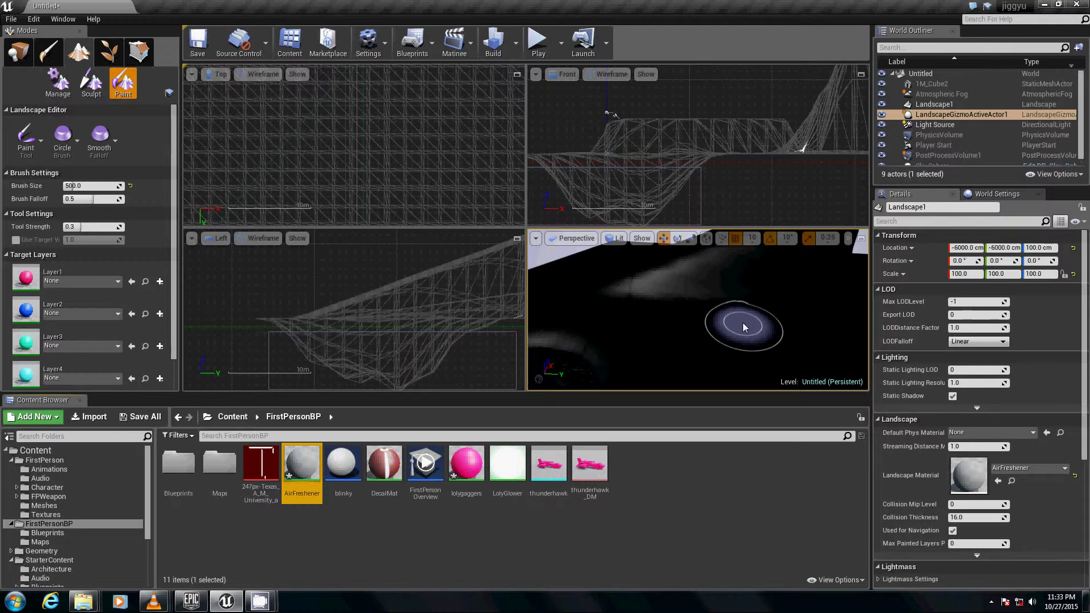
Create the weight-blended layer info Layer1_LayerInfo for Layer1 in Untitled_2_sharedassets and paint across the landscape with that layer
{"action": "left_click", "coordinate": [99, 272]}
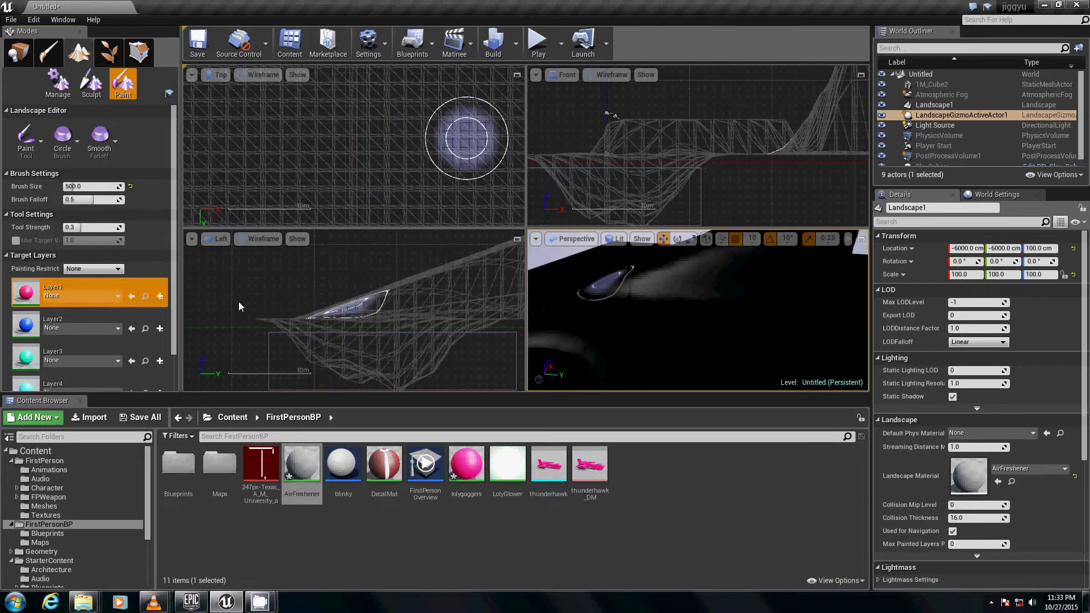
{"action": "left_click", "coordinate": [160, 296]}
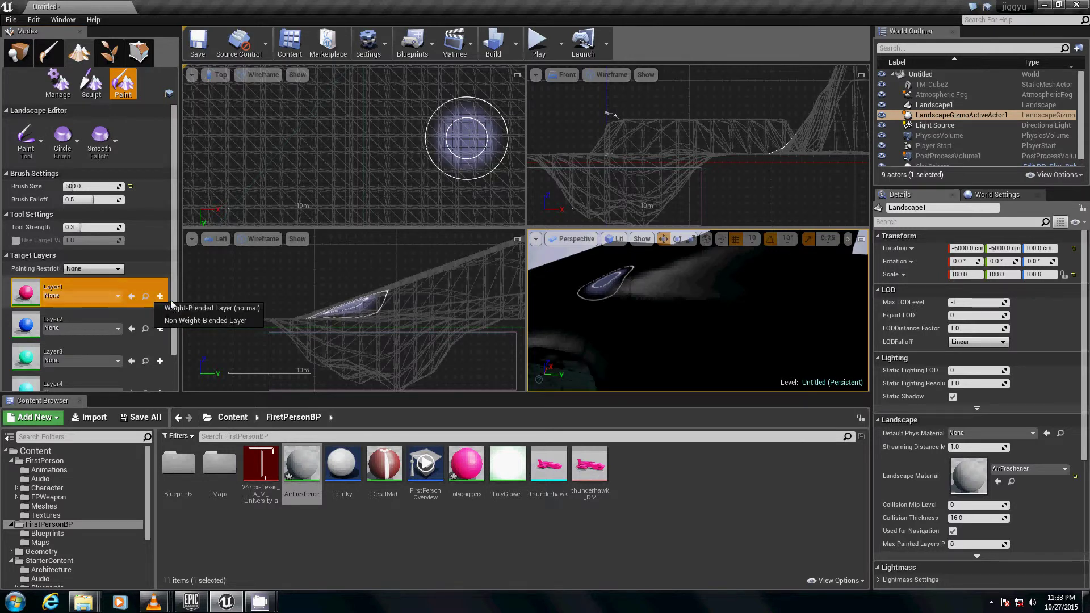
{"action": "left_click", "coordinate": [198, 310]}
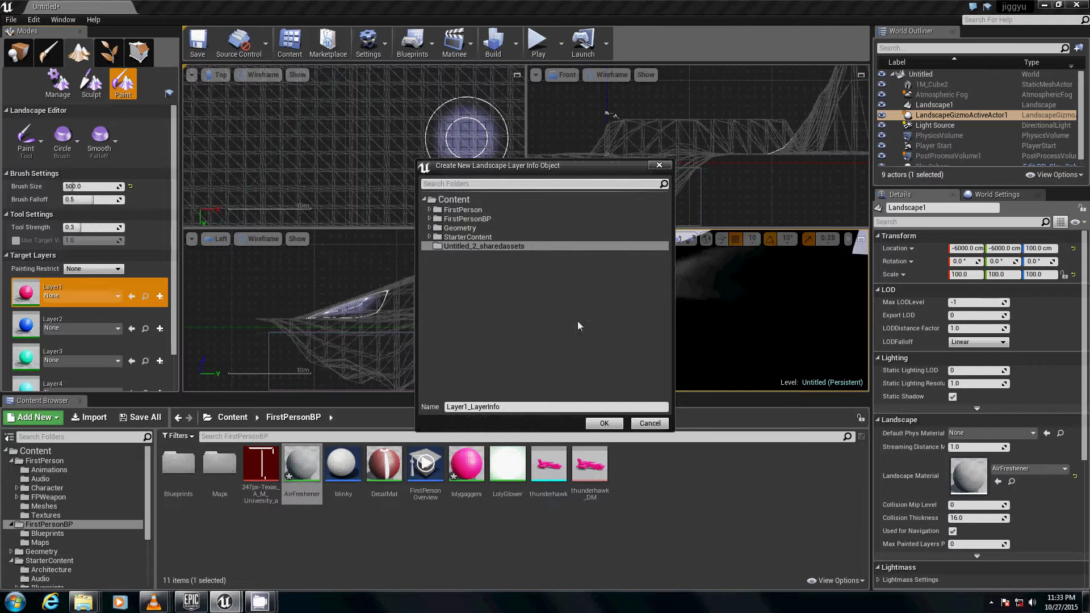
{"action": "left_click", "coordinate": [610, 424]}
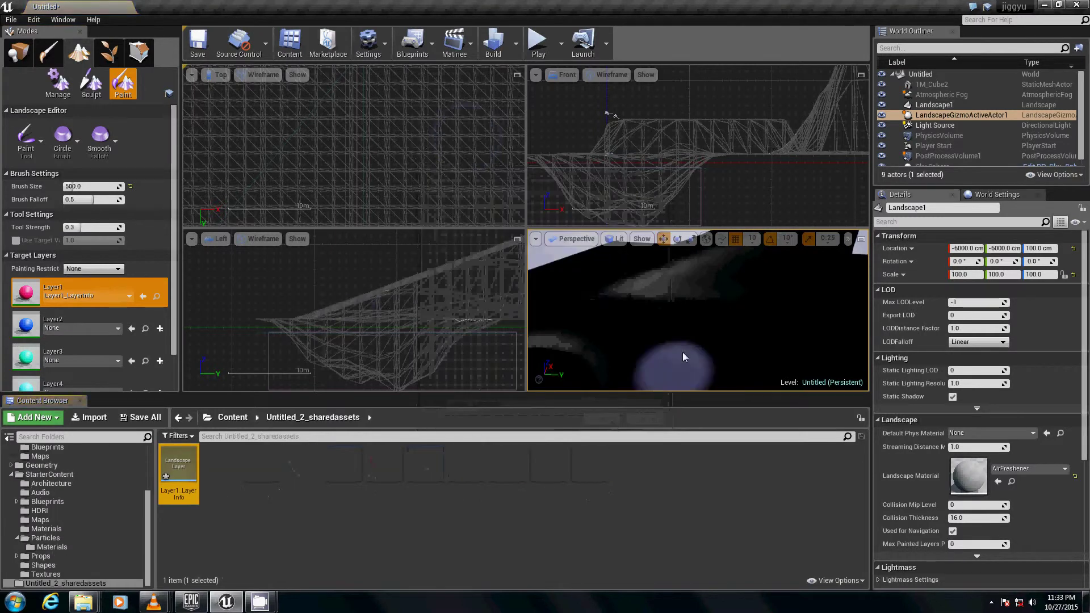
{"action": "mouse_move", "coordinate": [597, 304]}
{"action": "left_mouse_down"}
{"action": "mouse_move", "coordinate": [755, 332]}
{"action": "mouse_move", "coordinate": [533, 318]}
{"action": "left_mouse_up"}
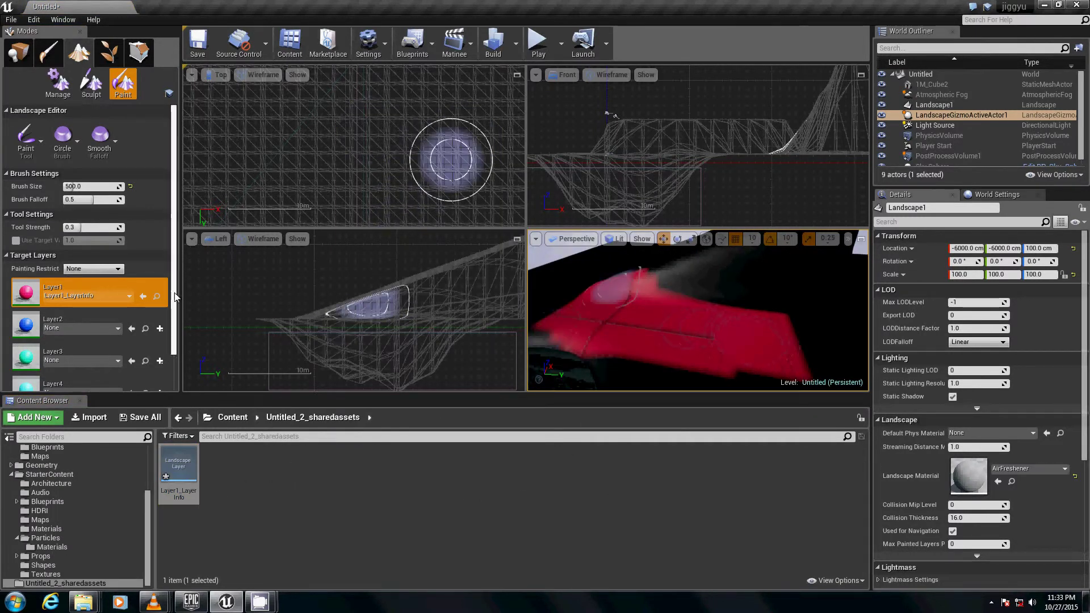
Create the weight-blended layer info Layer2_LayerInfo for Layer2 in the Untitled_2_sharedassets folder
{"action": "left_click", "coordinate": [160, 328]}
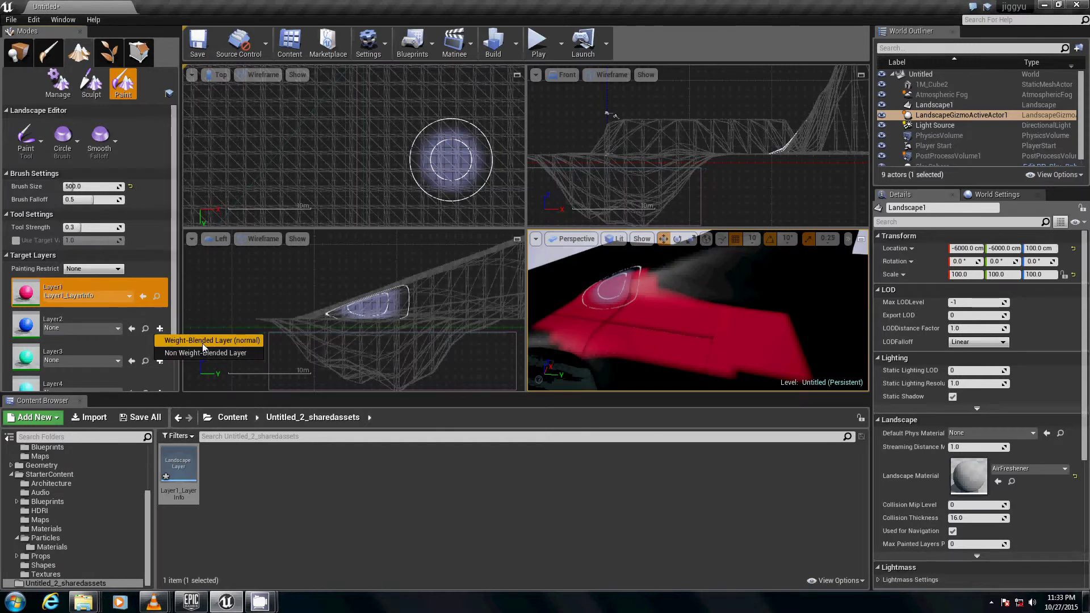
{"action": "left_click", "coordinate": [202, 341]}
{"action": "left_click", "coordinate": [601, 424]}
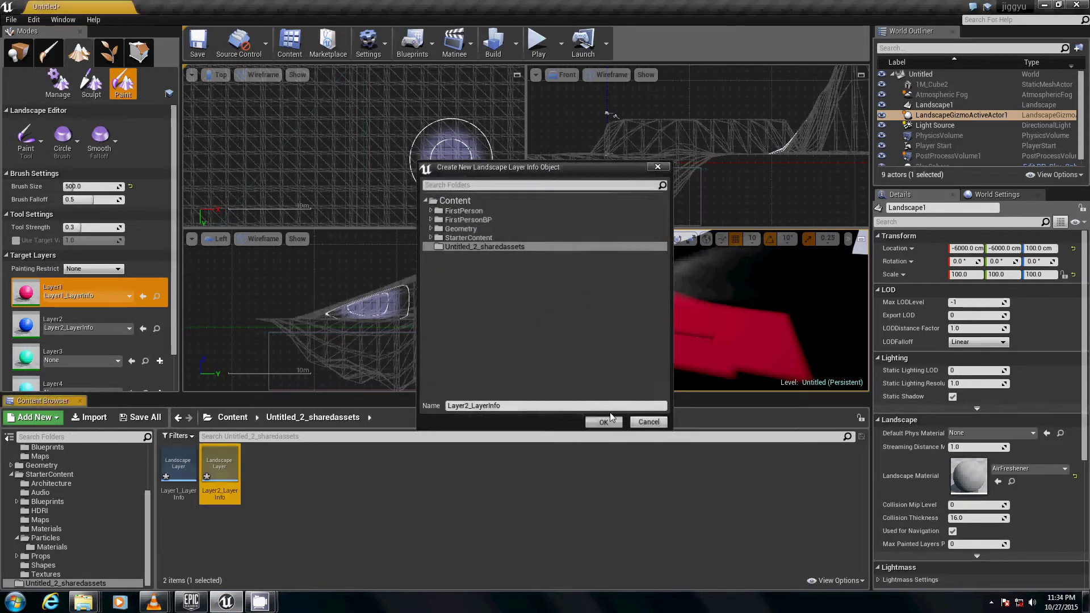
{"action": "mouse_move", "coordinate": [724, 323]}
{"action": "left_mouse_down"}
{"action": "mouse_move", "coordinate": [722, 299]}
{"action": "mouse_move", "coordinate": [693, 275]}
{"action": "mouse_move", "coordinate": [706, 277]}
{"action": "mouse_move", "coordinate": [730, 329]}
{"action": "left_mouse_up"}
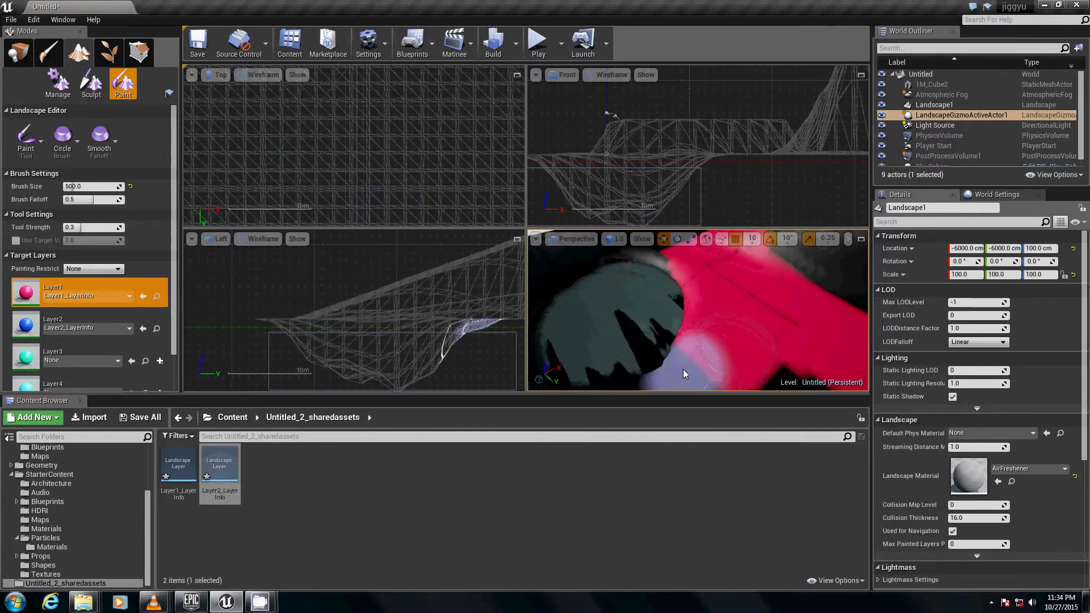
Paint with Layer2 over parts of the red area and along the rim of the crater
{"action": "left_click", "coordinate": [115, 319]}
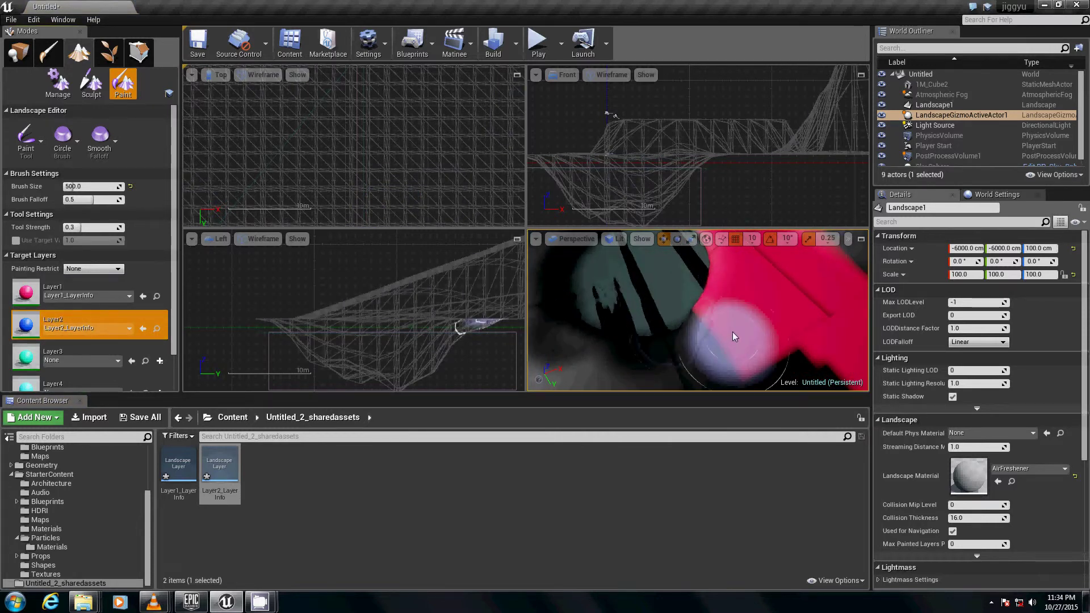
{"action": "mouse_move", "coordinate": [769, 302]}
{"action": "left_mouse_down"}
{"action": "mouse_move", "coordinate": [752, 324]}
{"action": "mouse_move", "coordinate": [697, 345]}
{"action": "left_mouse_up"}
{"action": "mouse_move", "coordinate": [696, 345]}
{"action": "right_mouse_down"}
{"action": "mouse_move", "coordinate": [723, 288]}
{"action": "mouse_move", "coordinate": [688, 353]}
{"action": "right_mouse_up"}
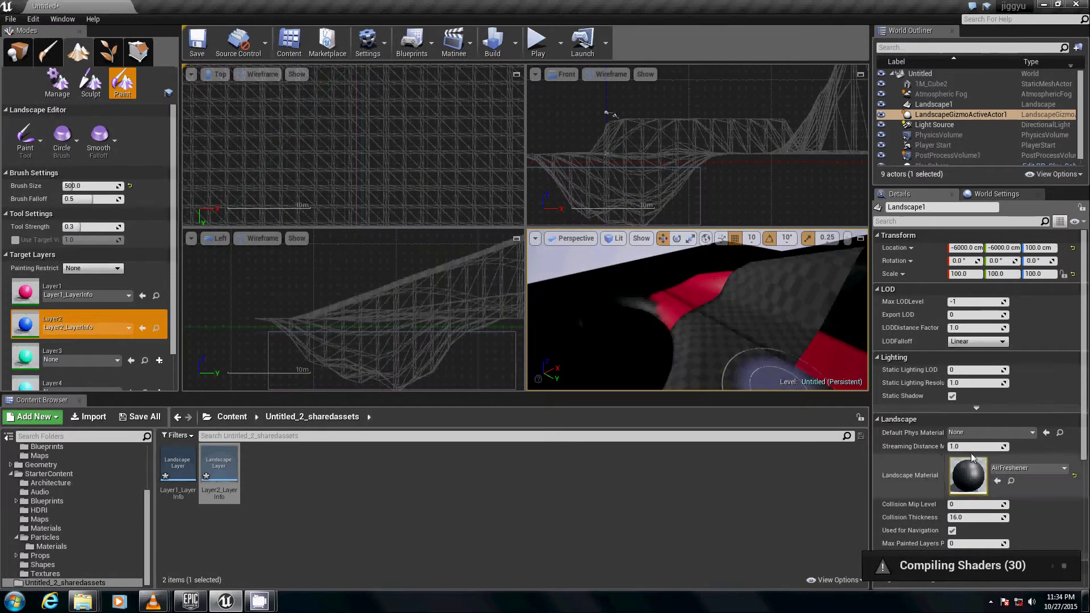
{"action": "mouse_move", "coordinate": [733, 331]}
{"action": "right_mouse_down"}
{"action": "mouse_move", "coordinate": [719, 411]}
{"action": "mouse_move", "coordinate": [706, 305]}
{"action": "right_mouse_up"}
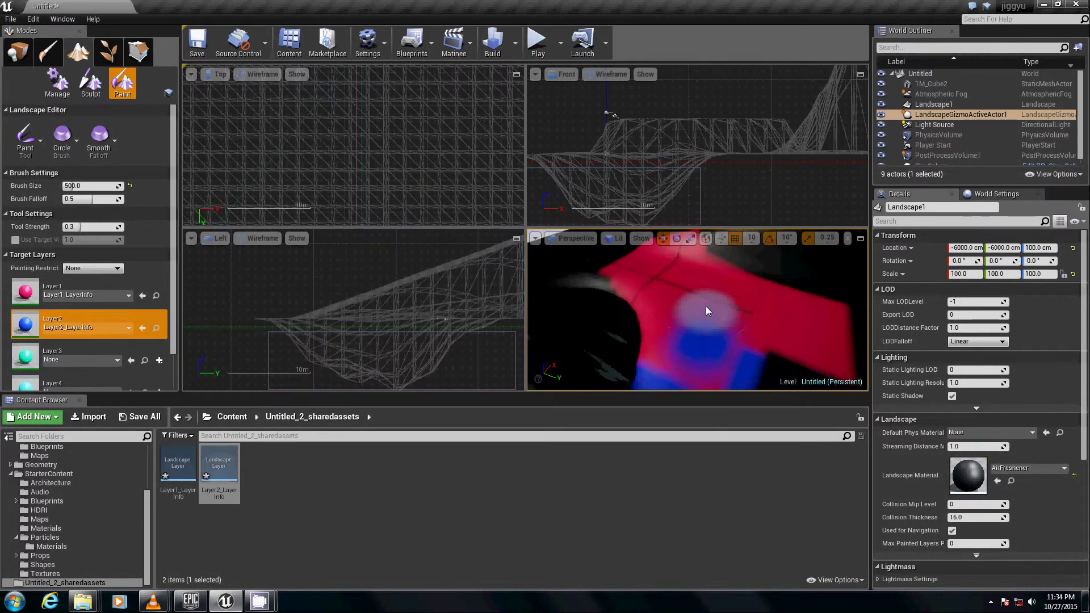
{"action": "mouse_move", "coordinate": [693, 282]}
{"action": "left_mouse_down"}
{"action": "mouse_move", "coordinate": [685, 310]}
{"action": "mouse_move", "coordinate": [804, 318]}
{"action": "mouse_move", "coordinate": [744, 297]}
{"action": "left_mouse_up"}
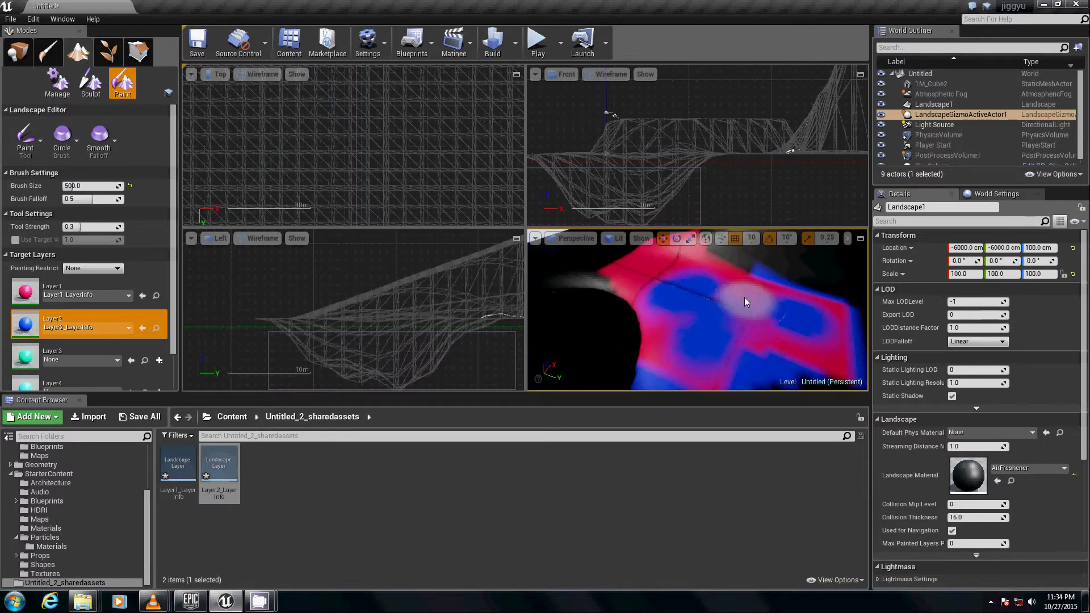
{"action": "right_click_drag", "start_coordinate": [744, 298], "coordinate": [621, 277]}
{"action": "mouse_move", "coordinate": [621, 277]}
{"action": "left_mouse_down"}
{"action": "mouse_move", "coordinate": [730, 271]}
{"action": "mouse_move", "coordinate": [652, 263]}
{"action": "left_mouse_up"}
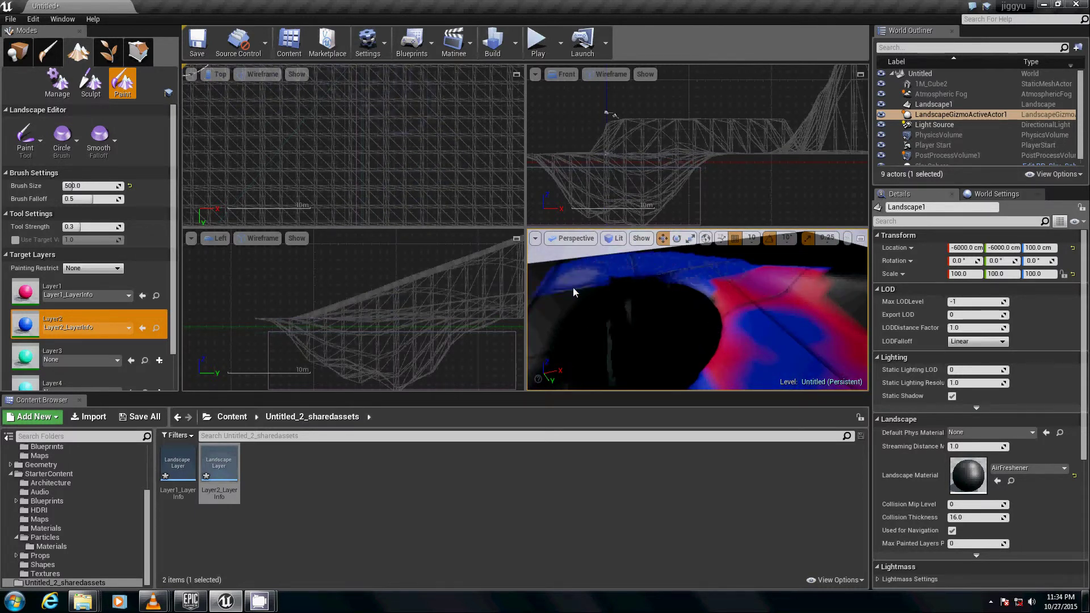
{"action": "mouse_move", "coordinate": [574, 287]}
{"action": "left_mouse_down"}
{"action": "mouse_move", "coordinate": [530, 363]}
{"action": "mouse_move", "coordinate": [608, 304]}
{"action": "left_mouse_up"}
{"action": "right_click_drag", "start_coordinate": [607, 305], "coordinate": [562, 341]}
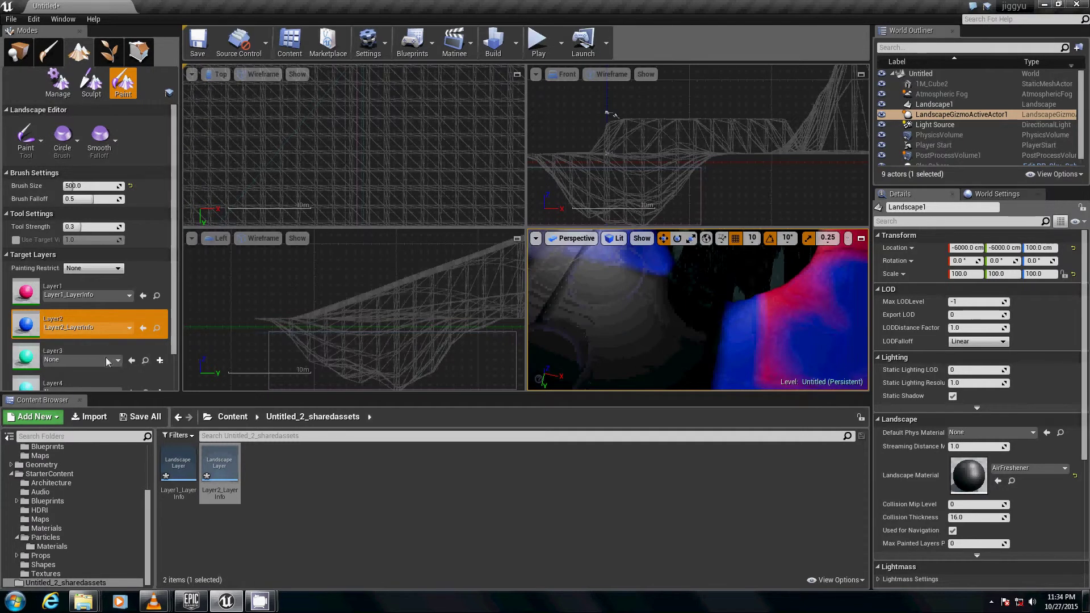
Create the weight-blended layer info Layer3_LayerInfo for Layer3 in the Untitled_2_sharedassets folder
{"action": "left_click", "coordinate": [162, 360]}
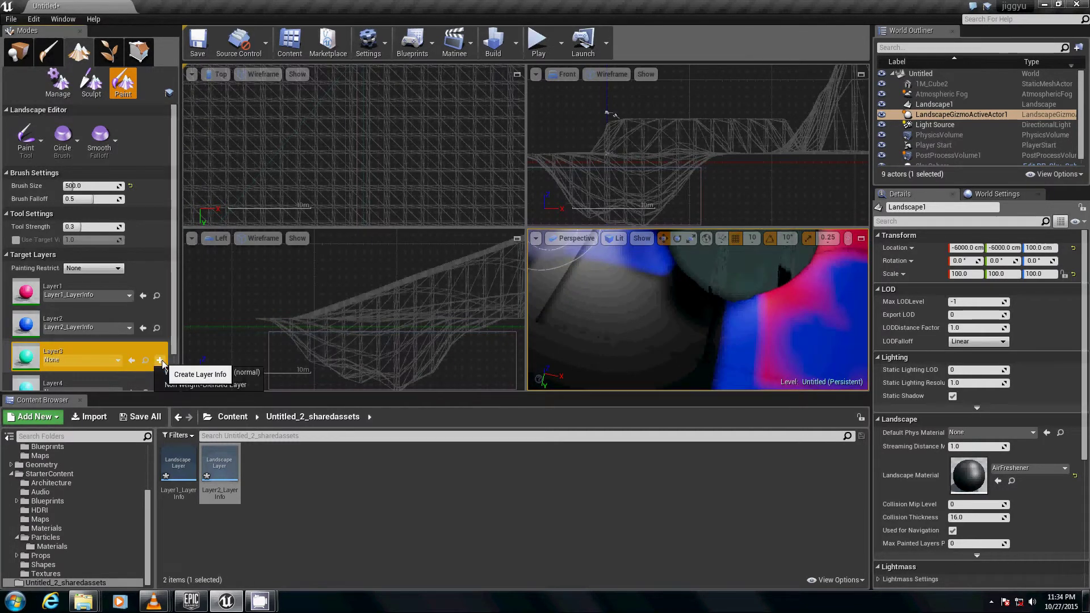
{"action": "left_click", "coordinate": [247, 373]}
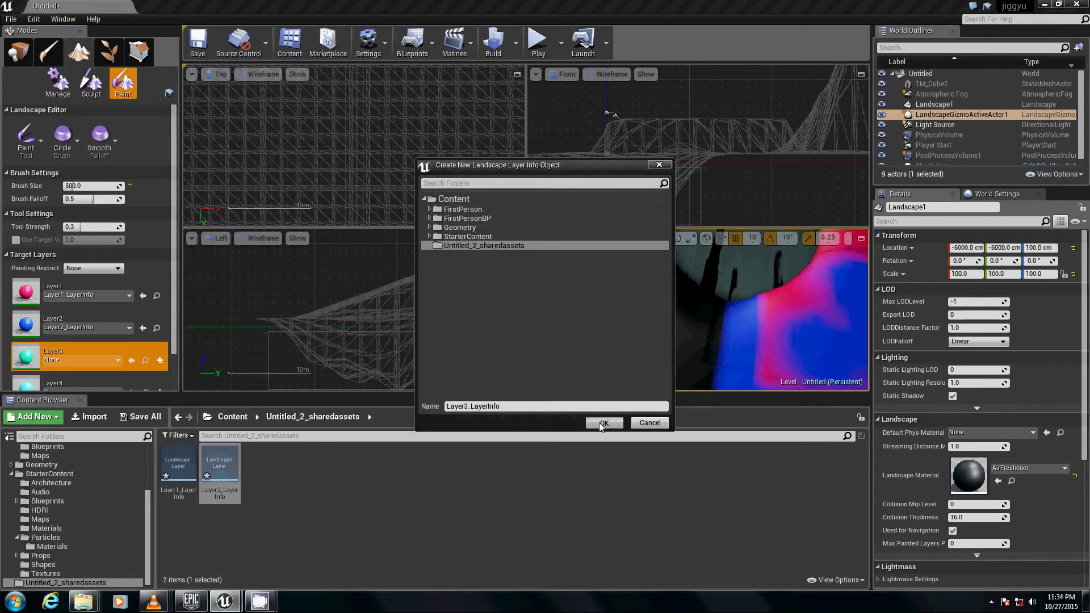
{"action": "left_click", "coordinate": [601, 423]}
Paint with Layer3 across the unpainted ground beside the crater and the blue rim
{"action": "right_click_drag", "start_coordinate": [665, 301], "coordinate": [717, 243]}
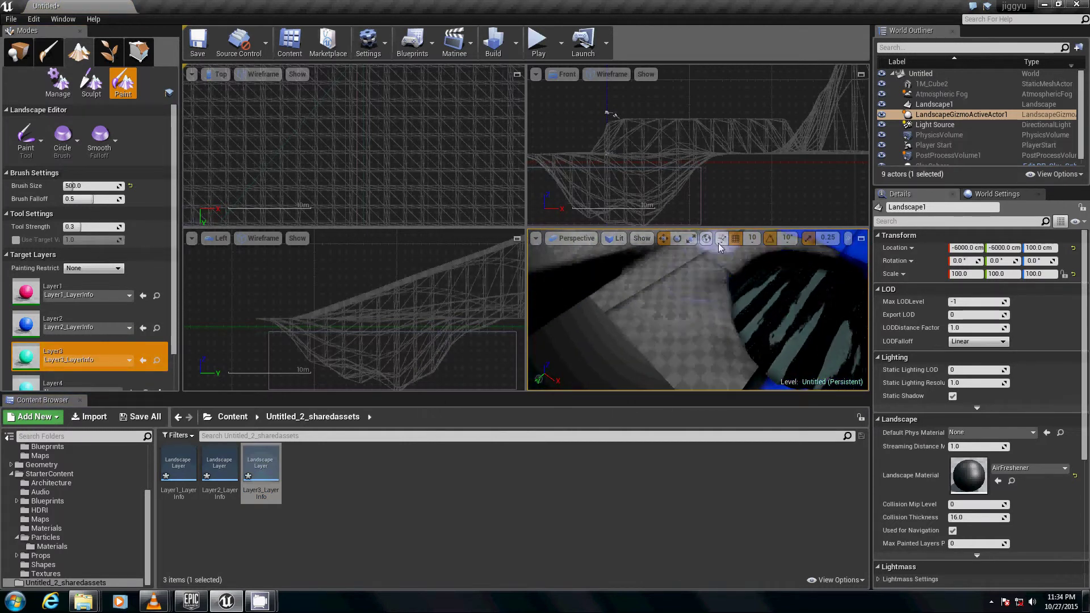
{"action": "mouse_move", "coordinate": [718, 243]}
{"action": "left_mouse_down"}
{"action": "mouse_move", "coordinate": [569, 331]}
{"action": "mouse_move", "coordinate": [667, 319]}
{"action": "left_mouse_up"}
{"action": "right_click_drag", "start_coordinate": [666, 319], "coordinate": [662, 340]}
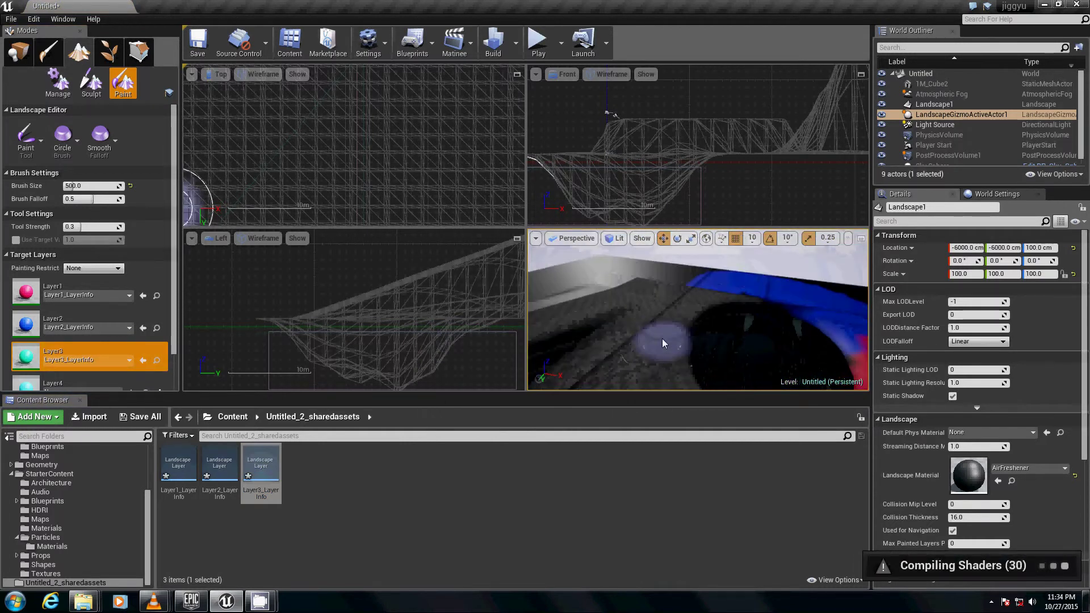
{"action": "mouse_move", "coordinate": [661, 338]}
{"action": "left_mouse_down"}
{"action": "mouse_move", "coordinate": [659, 353]}
{"action": "mouse_move", "coordinate": [602, 364]}
{"action": "left_mouse_up"}
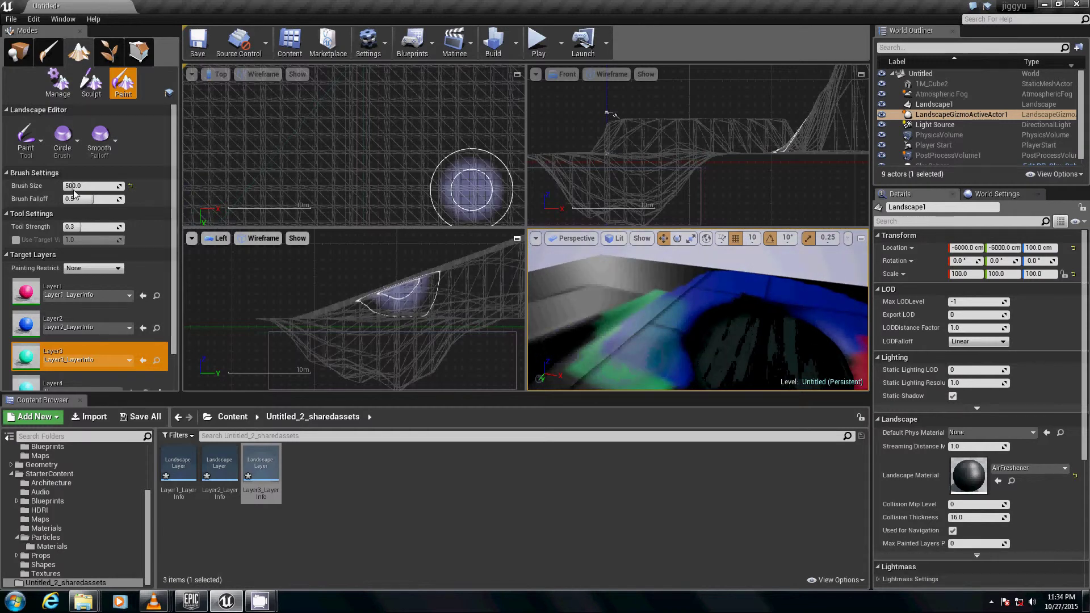
Reduce the brush size to 95.571465 and paint finer Layer3 strokes over the blue and red area
{"action": "mouse_move", "coordinate": [72, 186]}
{"action": "left_mouse_down"}
{"action": "mouse_move", "coordinate": [57, 187]}
{"action": "mouse_move", "coordinate": [69, 186]}
{"action": "left_mouse_up"}
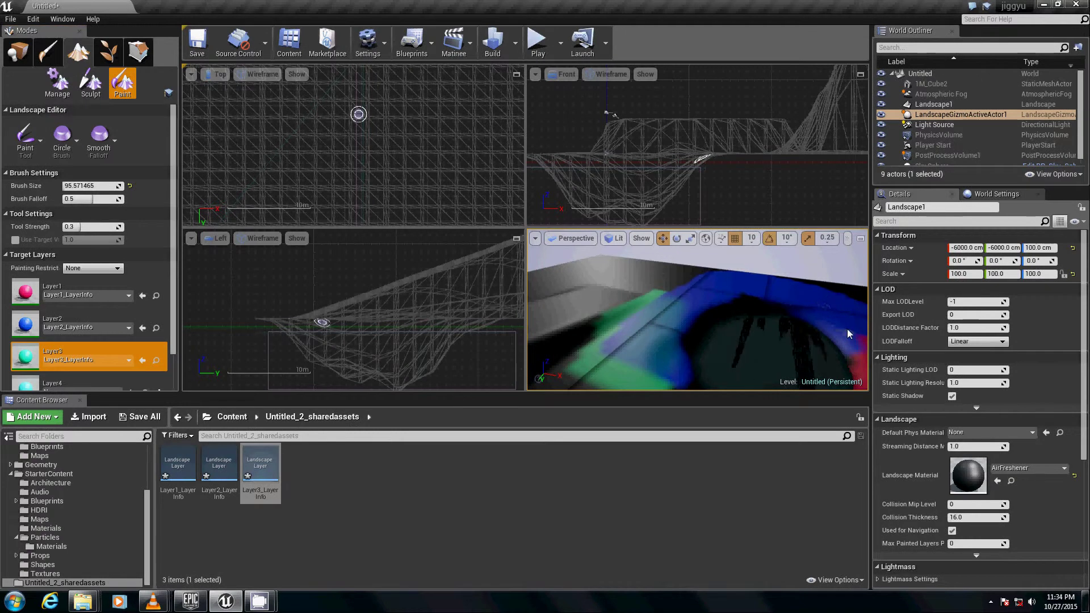
{"action": "mouse_move", "coordinate": [850, 331]}
{"action": "right_mouse_down"}
{"action": "mouse_move", "coordinate": [856, 381]}
{"action": "mouse_move", "coordinate": [833, 318]}
{"action": "right_mouse_up"}
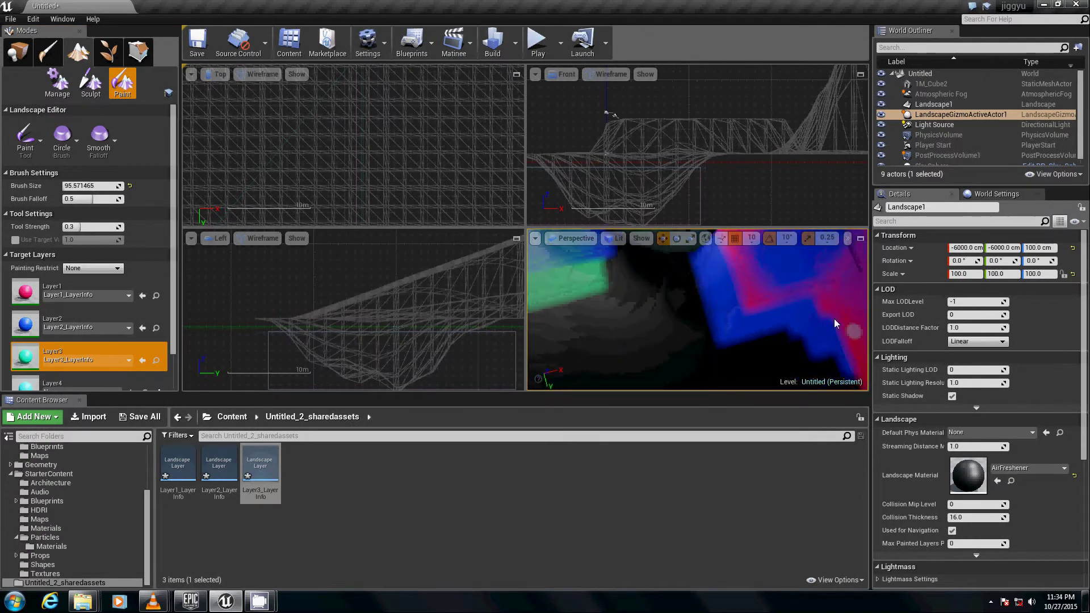
{"action": "mouse_move", "coordinate": [787, 322]}
{"action": "left_mouse_down"}
{"action": "mouse_move", "coordinate": [816, 299]}
{"action": "mouse_move", "coordinate": [746, 311]}
{"action": "mouse_move", "coordinate": [775, 388]}
{"action": "left_mouse_up"}
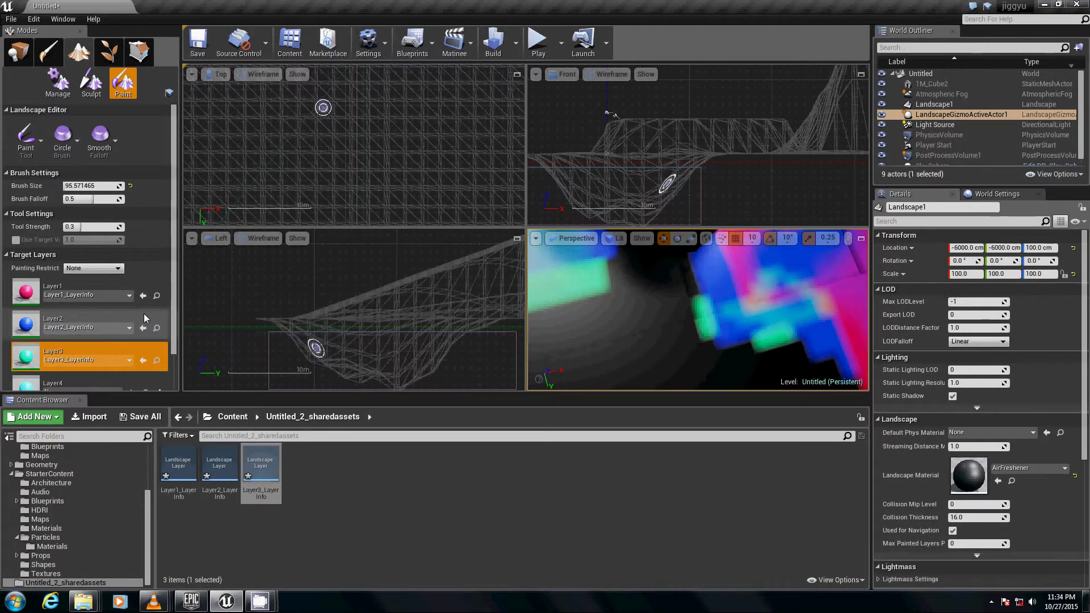
Create the weight-blended layer info Layer4_LayerInfo for Layer4 in the Untitled_2_sharedassets folder
{"action": "scroll", "coordinate": [144, 313], "scroll_direction": "down", "scroll_amount": 2}
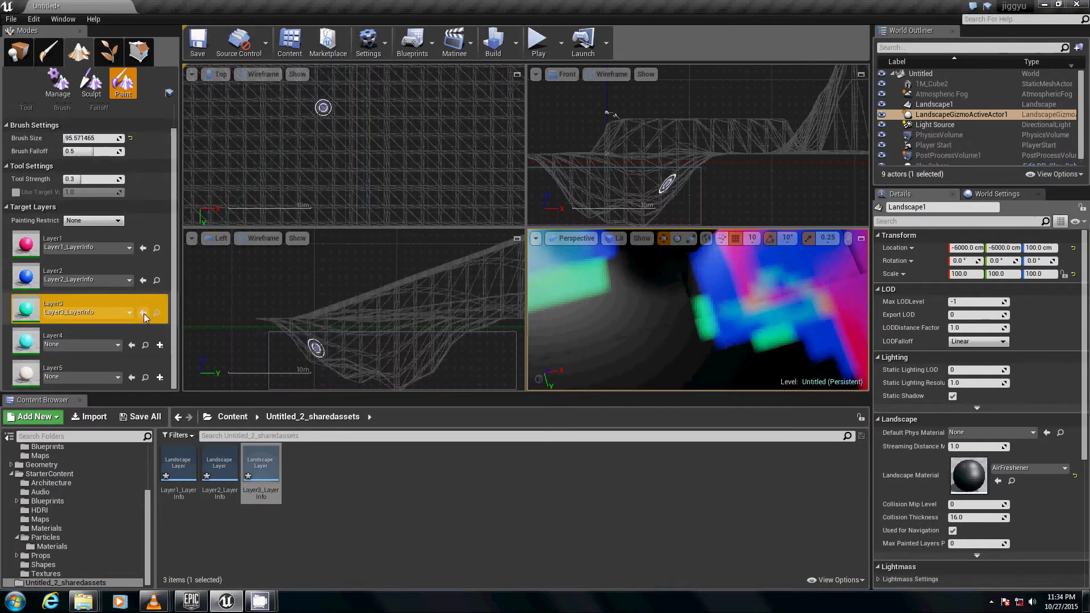
{"action": "left_click", "coordinate": [160, 346]}
{"action": "left_click", "coordinate": [193, 369]}
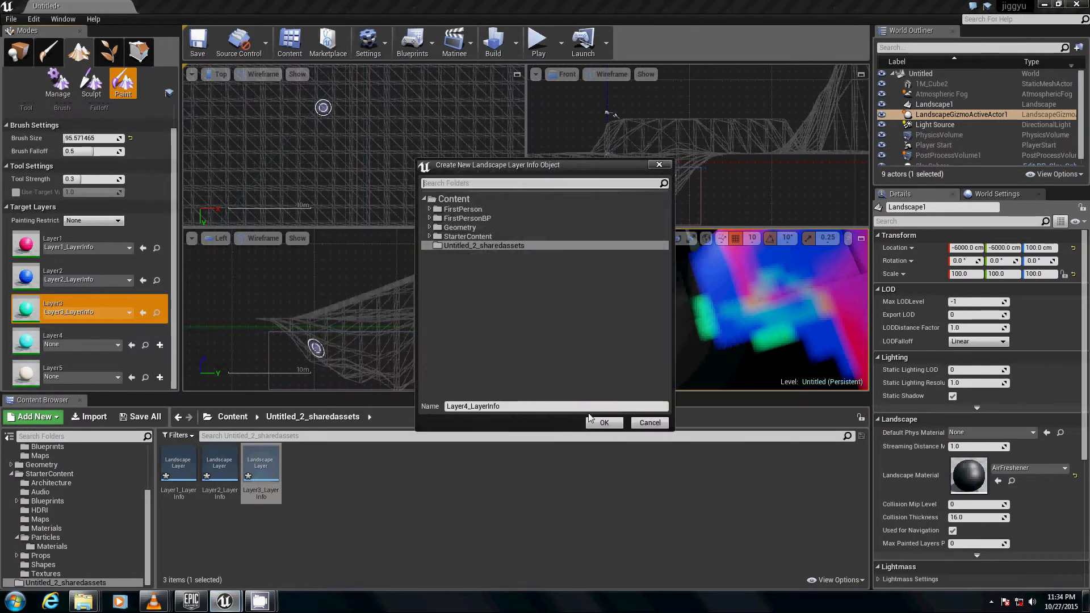
{"action": "left_click", "coordinate": [604, 423]}
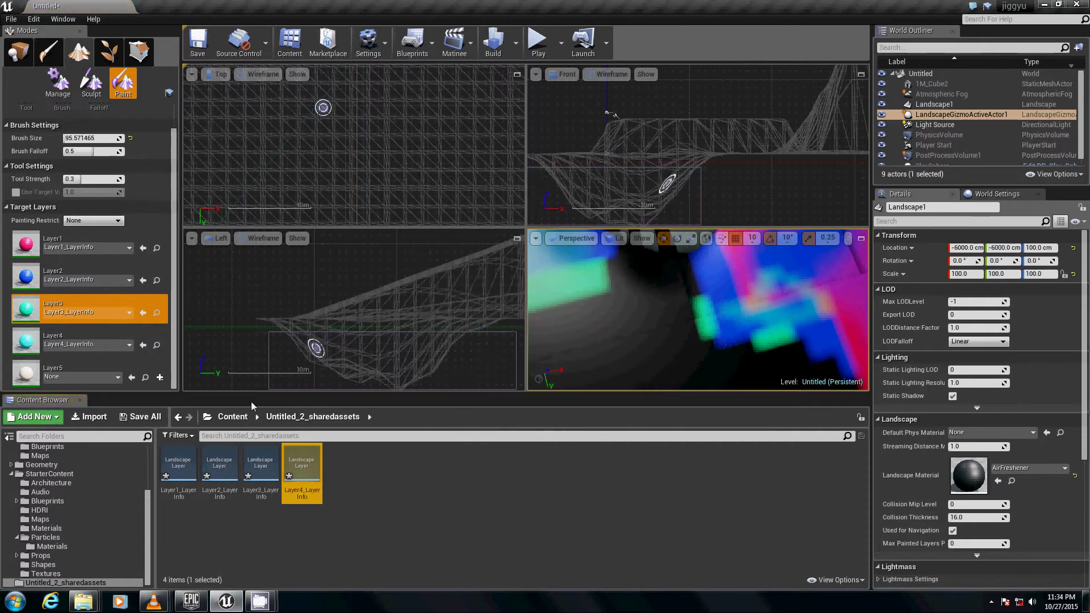
Create the weight-blended layer info Layer5_LayerInfo for Layer5 in the Untitled_2_sharedassets folder
{"action": "left_click", "coordinate": [160, 378]}
{"action": "left_click", "coordinate": [195, 389]}
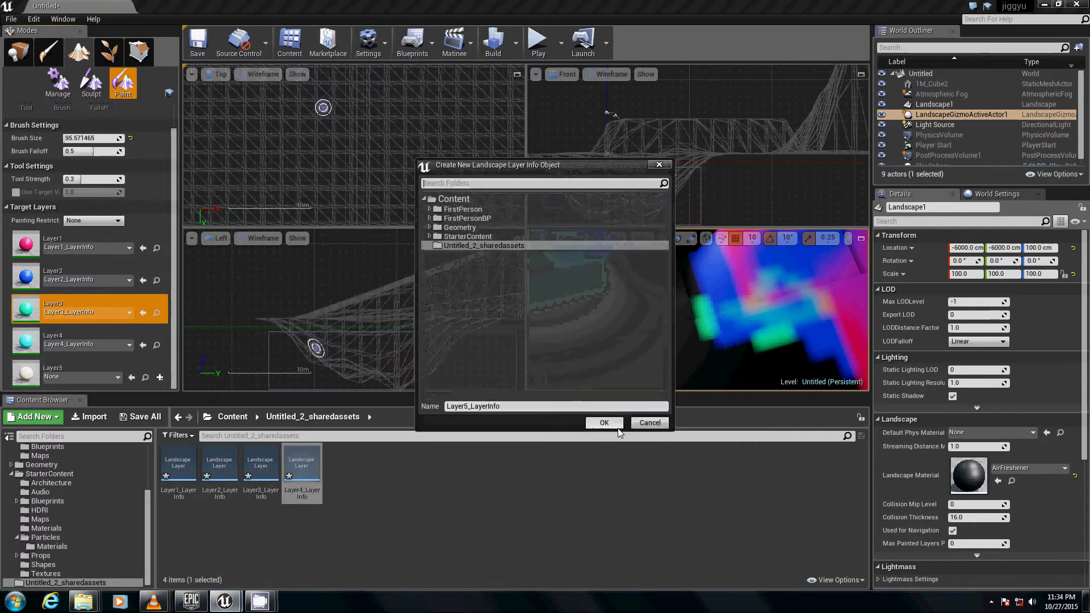
{"action": "left_click", "coordinate": [616, 426]}
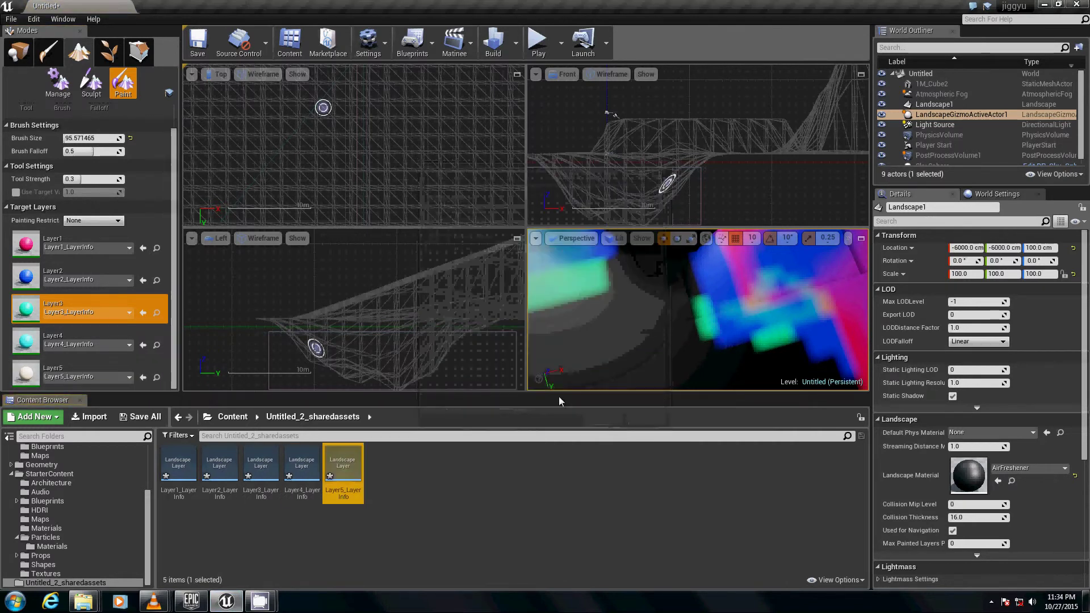
Paint several patches with Layer4 on the dark, unpainted parts of the landscape
{"action": "left_click", "coordinate": [86, 332]}
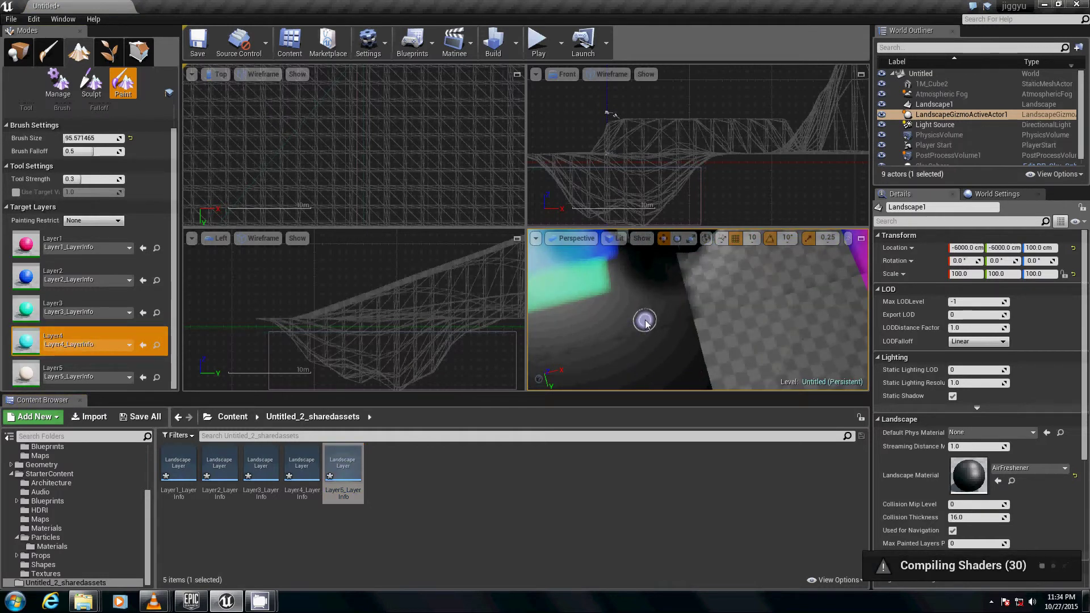
{"action": "left_click_drag", "start_coordinate": [657, 290], "coordinate": [602, 351]}
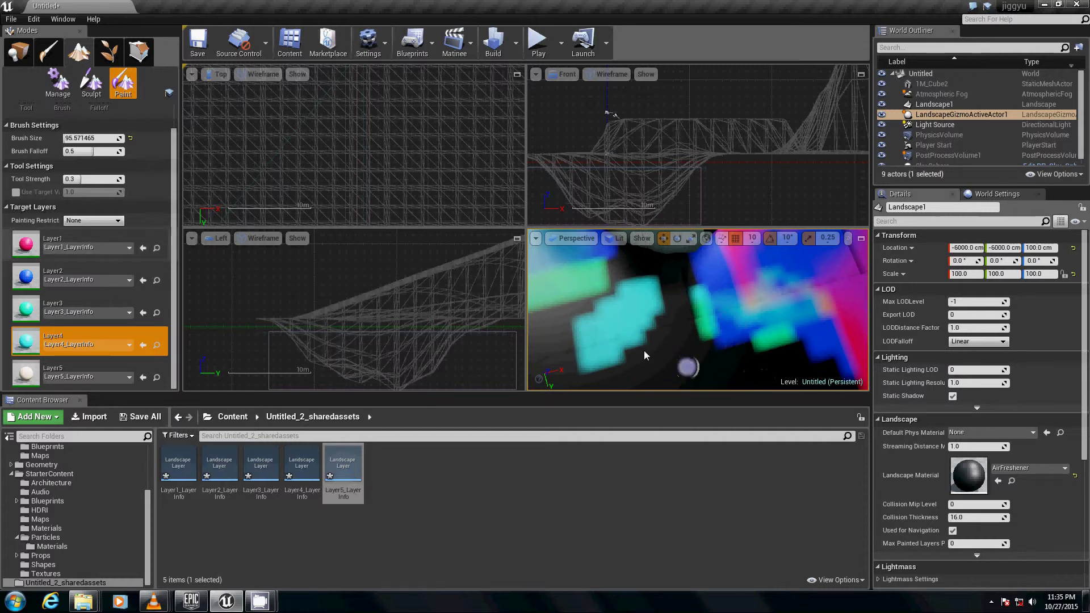
{"action": "mouse_move", "coordinate": [644, 350]}
{"action": "right_mouse_down"}
{"action": "mouse_move", "coordinate": [471, 279]}
{"action": "mouse_move", "coordinate": [646, 178]}
{"action": "mouse_move", "coordinate": [928, 220]}
{"action": "mouse_move", "coordinate": [544, 369]}
{"action": "right_mouse_up"}
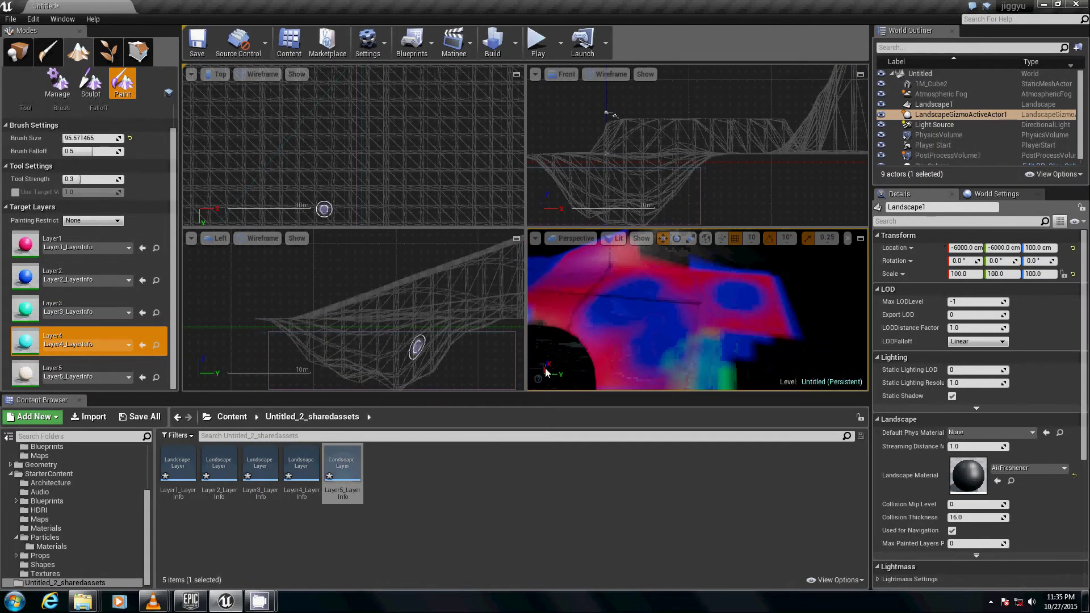
{"action": "left_click", "coordinate": [116, 220]}
{"action": "left_click", "coordinate": [121, 227]}
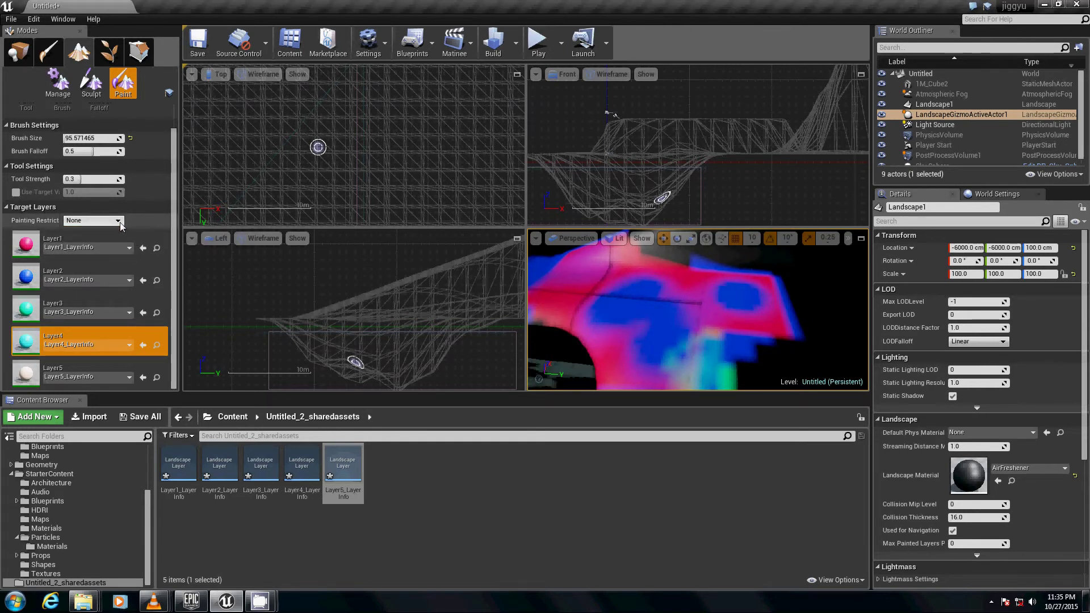
{"action": "mouse_move", "coordinate": [850, 307]}
{"action": "right_mouse_down"}
{"action": "mouse_move", "coordinate": [628, 311]}
{"action": "mouse_move", "coordinate": [478, 277]}
{"action": "mouse_move", "coordinate": [703, 314]}
{"action": "mouse_move", "coordinate": [534, 338]}
{"action": "mouse_move", "coordinate": [731, 273]}
{"action": "mouse_move", "coordinate": [624, 307]}
{"action": "right_mouse_up"}
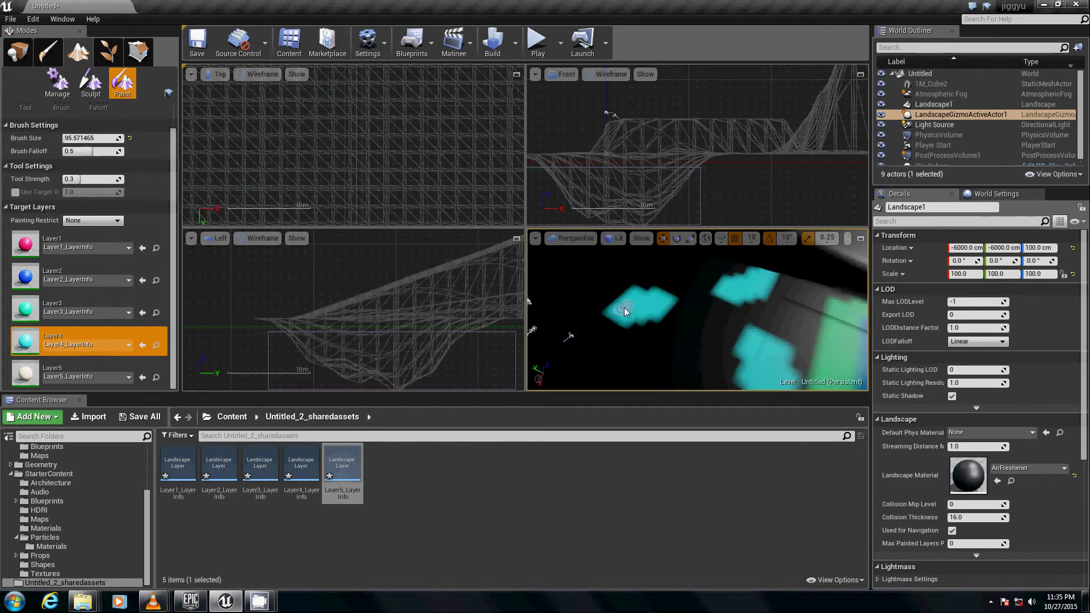
{"action": "left_click_drag", "start_coordinate": [685, 314], "coordinate": [685, 298]}
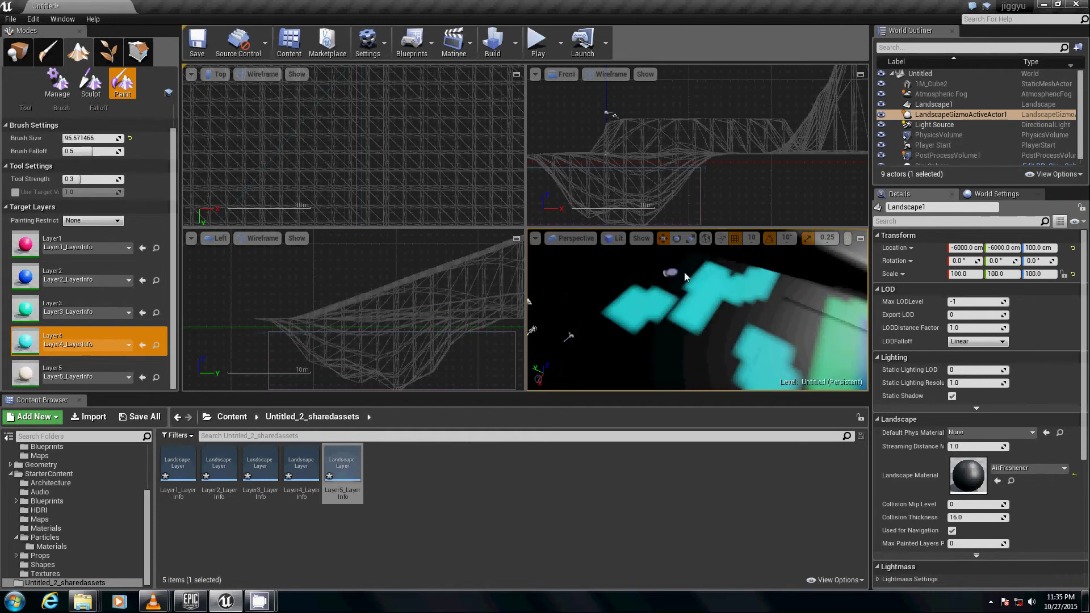
{"action": "mouse_move", "coordinate": [717, 291]}
{"action": "right_mouse_down"}
{"action": "mouse_move", "coordinate": [670, 301]}
{"action": "mouse_move", "coordinate": [737, 287]}
{"action": "mouse_move", "coordinate": [782, 314]}
{"action": "mouse_move", "coordinate": [622, 315]}
{"action": "mouse_move", "coordinate": [841, 361]}
{"action": "right_mouse_up"}
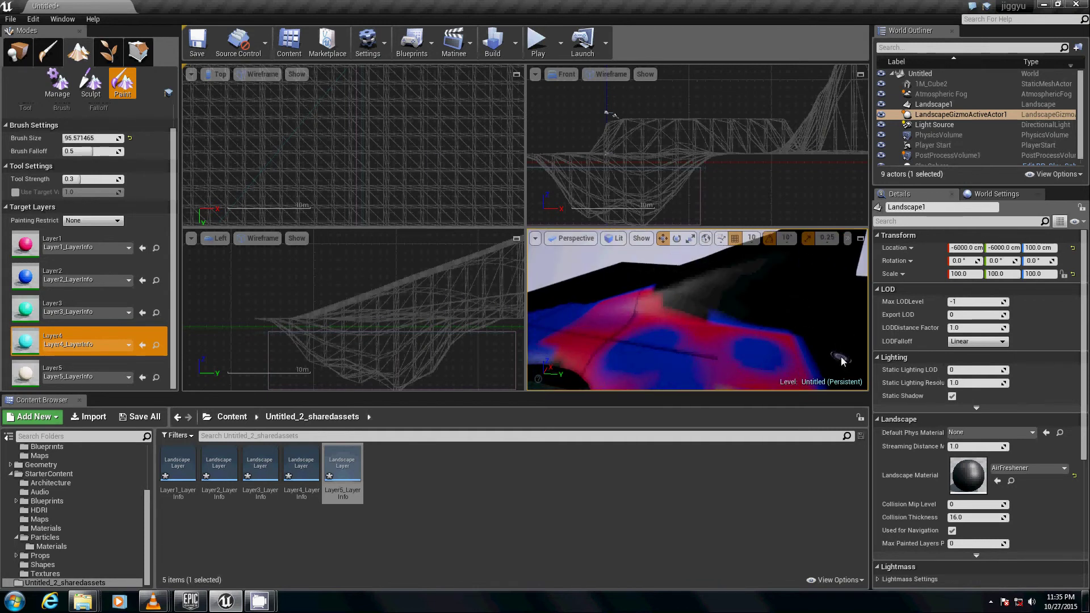
{"action": "mouse_move", "coordinate": [654, 342]}
{"action": "right_mouse_down"}
{"action": "mouse_move", "coordinate": [810, 336]}
{"action": "mouse_move", "coordinate": [652, 328]}
{"action": "right_mouse_up"}
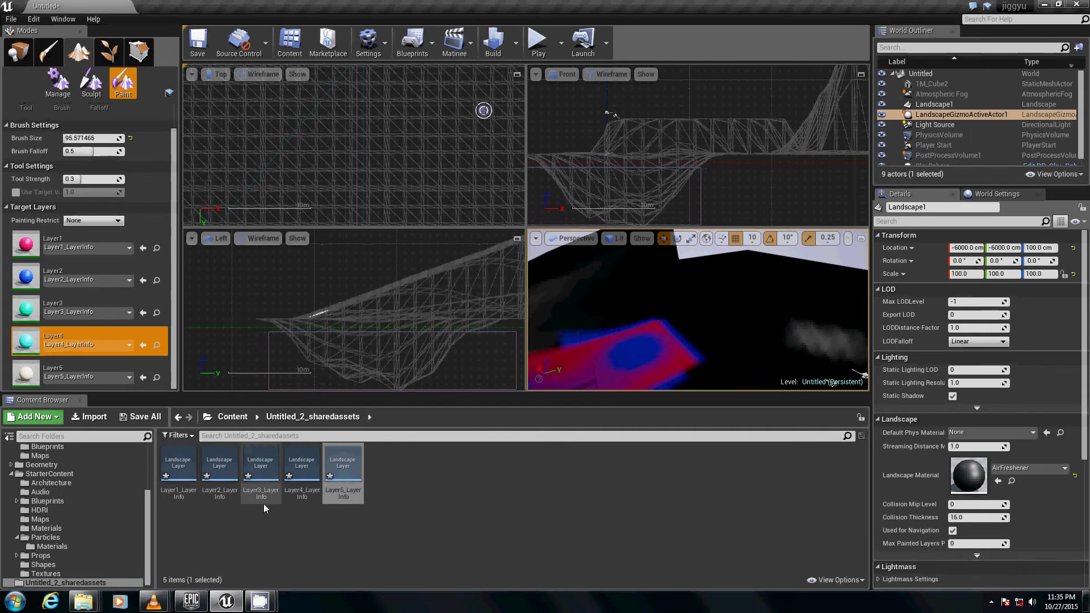
{"action": "mouse_move", "coordinate": [249, 609]}
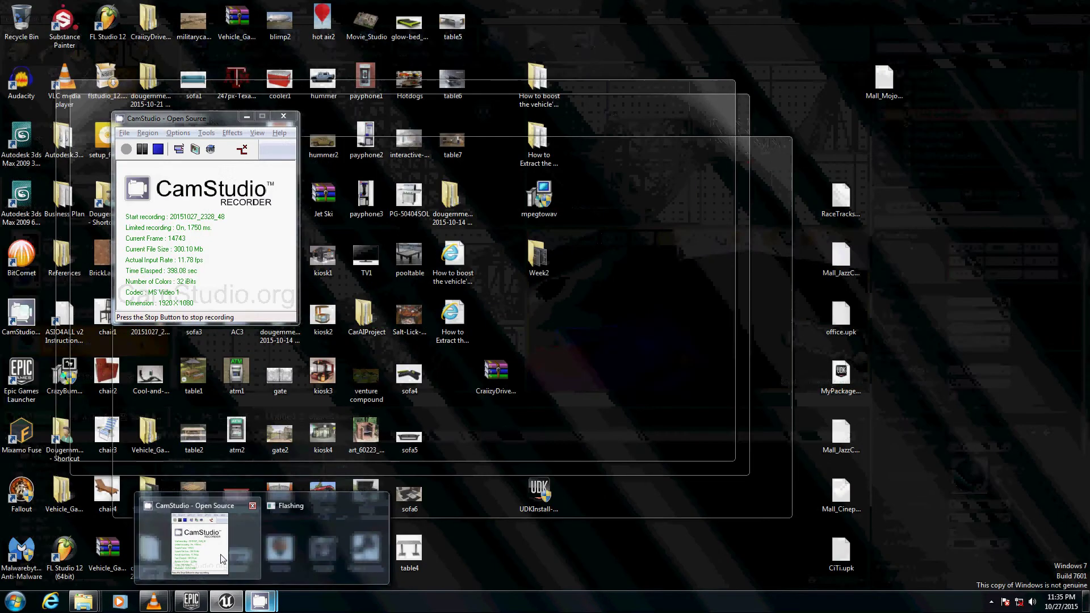
{"action": "left_click", "coordinate": [199, 542]}
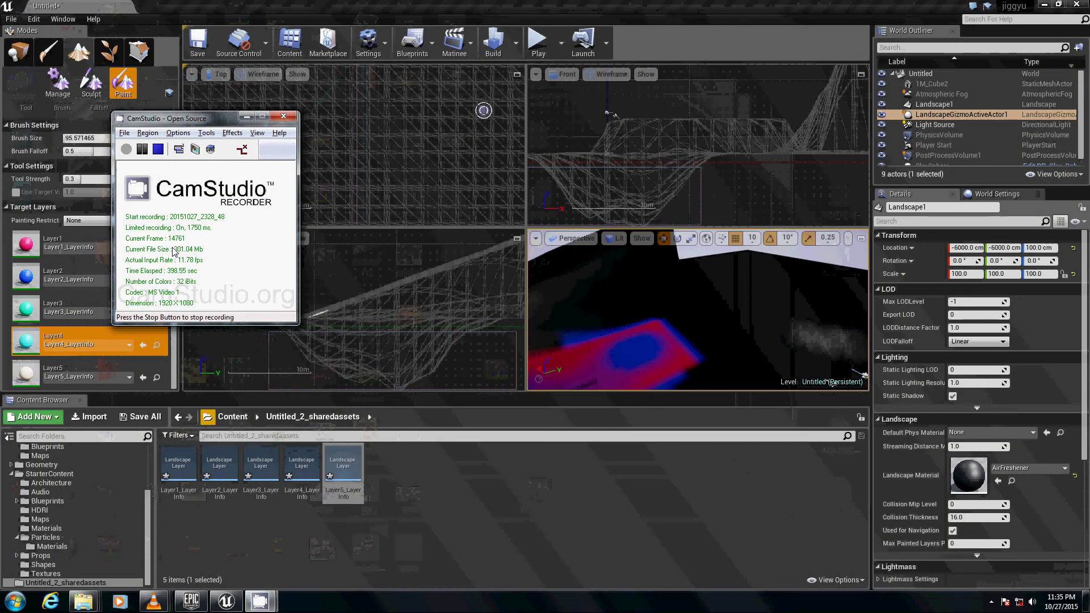